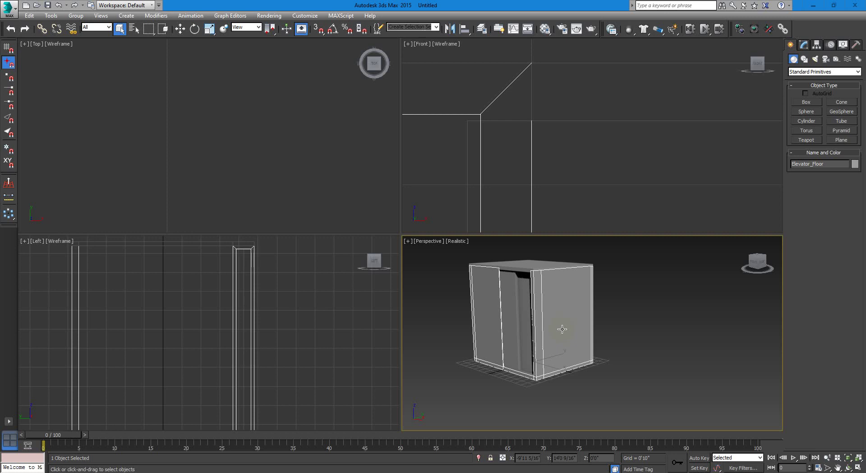
Examine the elevator model from its sides, underneath and above.
right_click(604, 340)
middle_drag(563, 328, 542, 326)
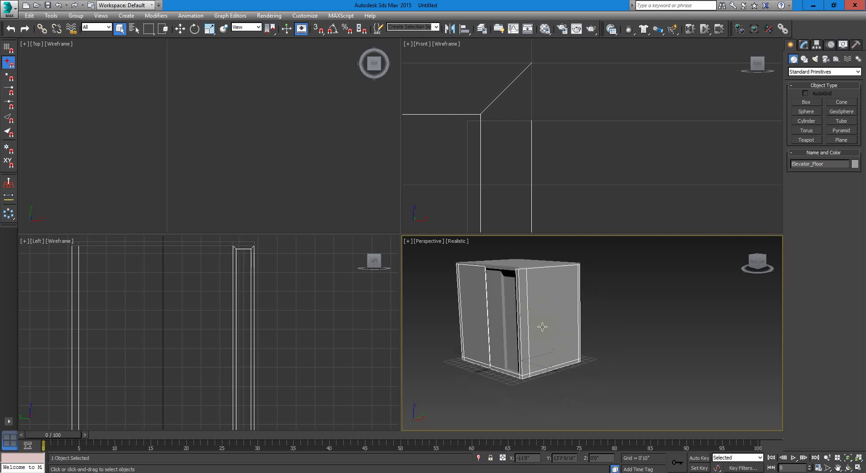
click(507, 305)
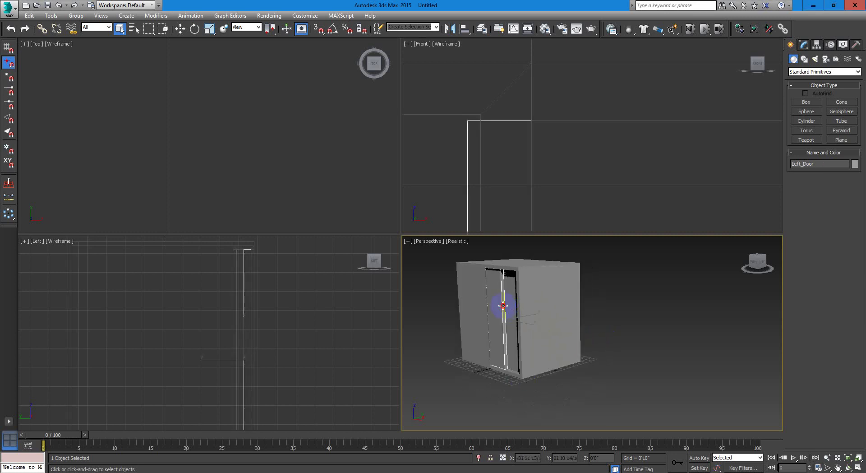
alt+middle_drag(578, 325, 491, 305)
click(529, 325)
alt+middle_drag(530, 325, 557, 348)
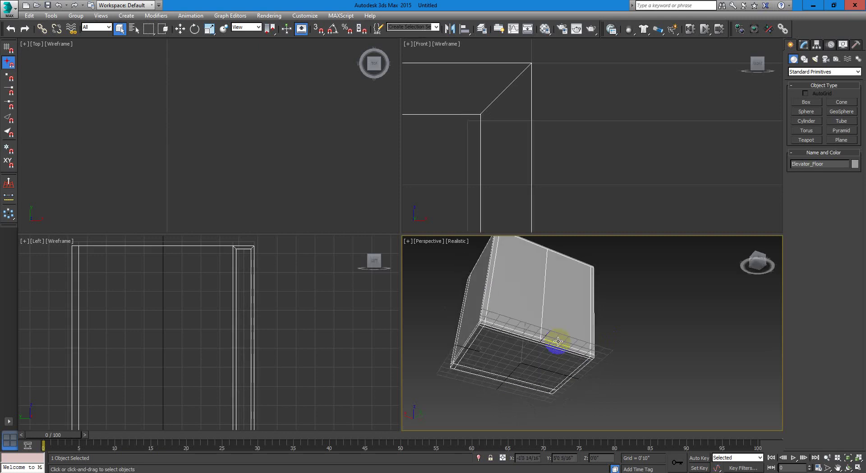
alt+middle_drag(526, 294, 522, 286)
click(499, 313)
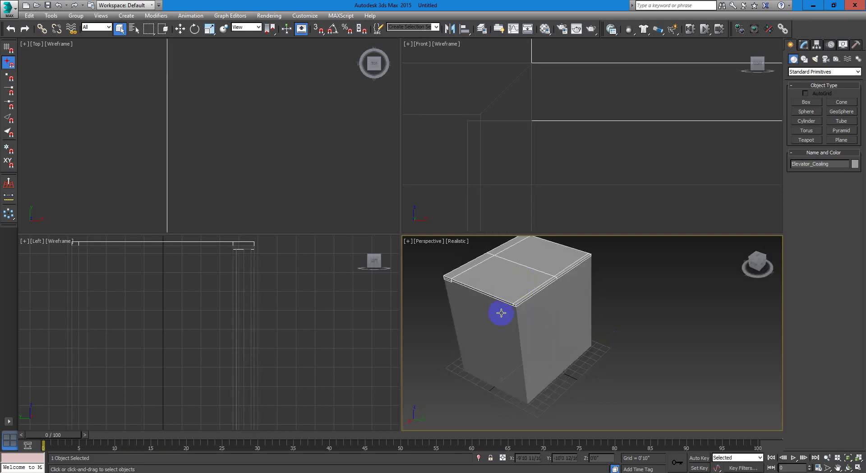
alt+middle_drag(499, 314, 582, 331)
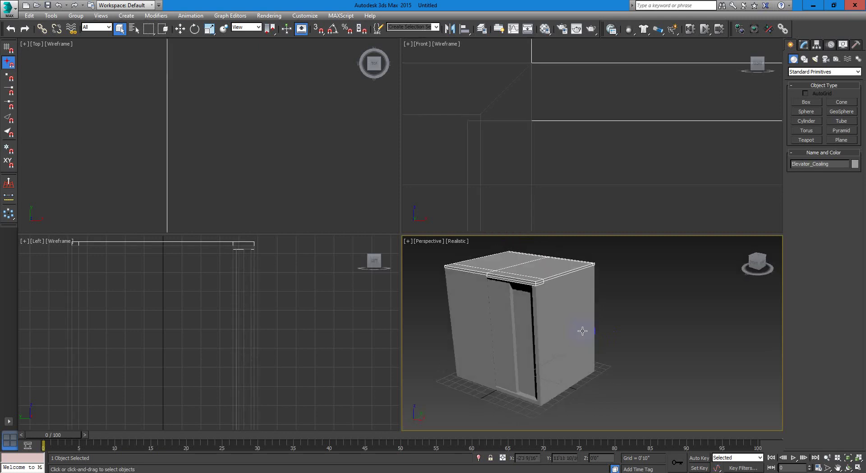
Hide the elevator's ceiling and both doors so the interior is open to view.
click(518, 309)
ctrl+click(507, 282)
ctrl+click(512, 258)
right_click(513, 262)
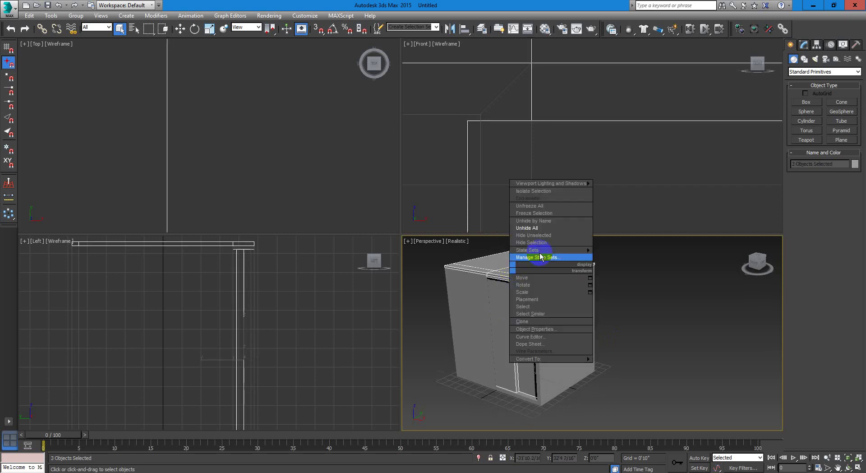
click(549, 243)
Look into the open elevator from above and switch the Perspective viewport's shading to Shaded.
alt+middle_drag(594, 325, 516, 445)
scroll(578, 378, up, 4)
alt+middle_drag(578, 378, 608, 315)
scroll(607, 314, up, 2)
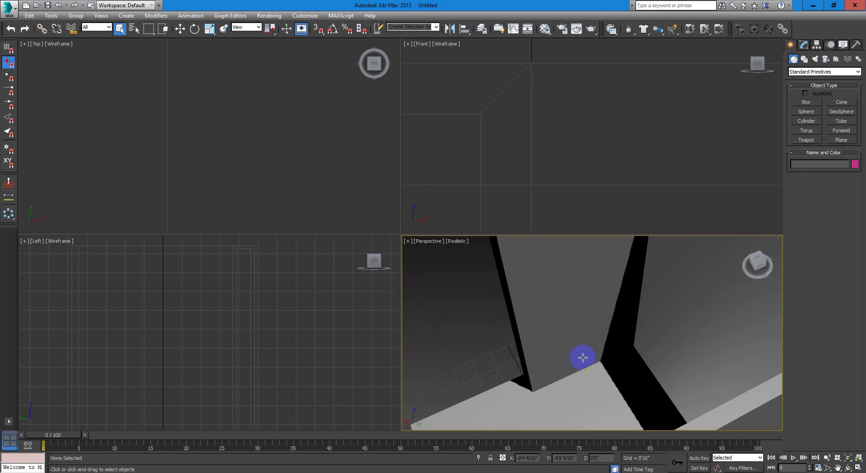
alt+middle_drag(583, 357, 610, 371)
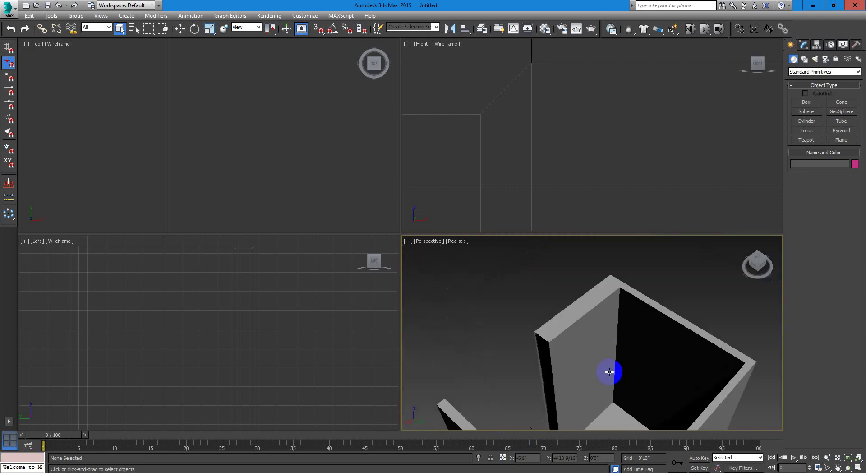
right_click(610, 372)
click(459, 242)
click(458, 242)
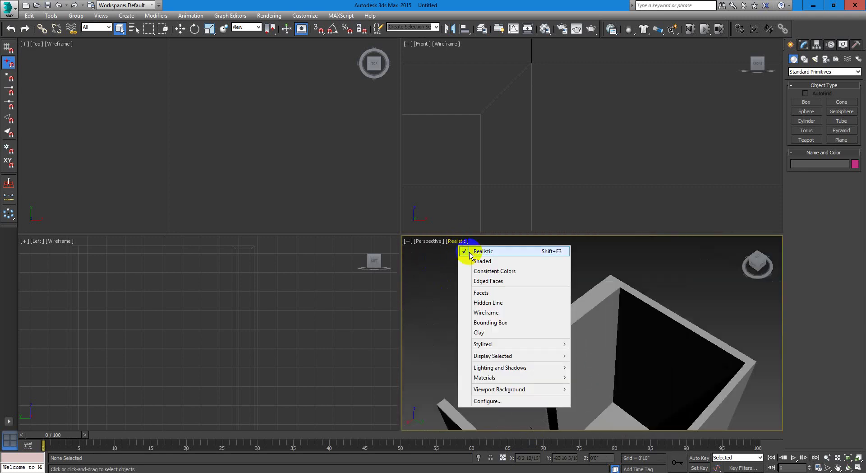
click(471, 258)
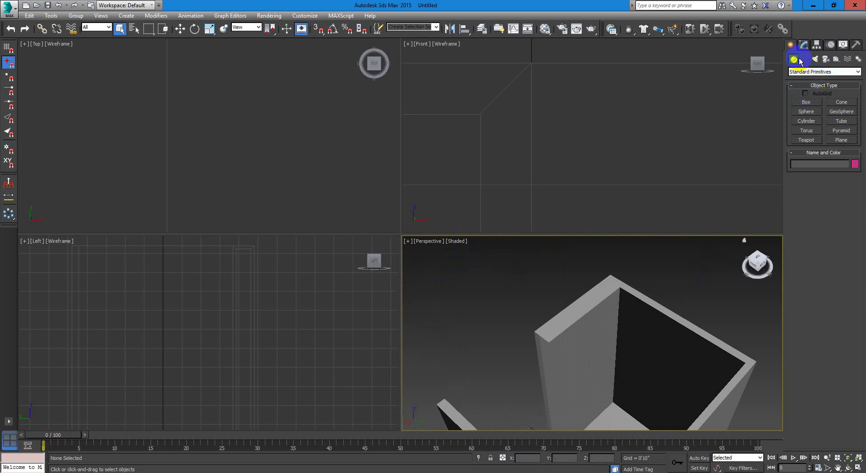
With AutoGrid on, draw a box about 1'0 6/16" by 2'0 5/16" and 3'0 13/16" high on the elevator floor.
click(791, 45)
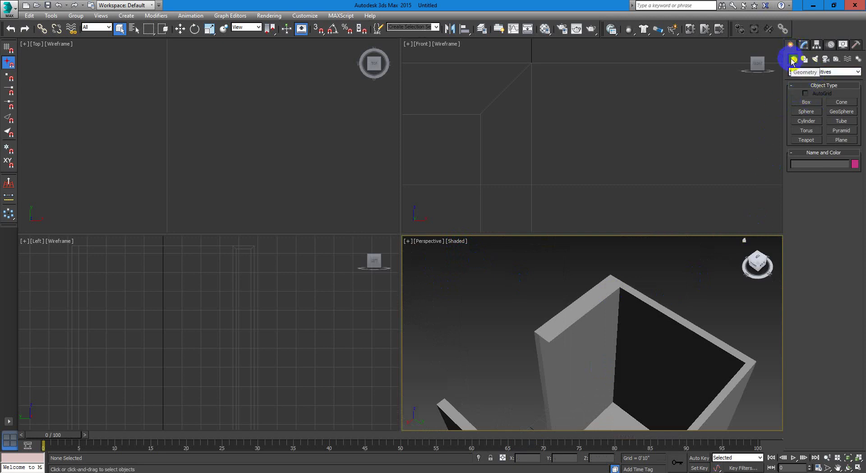
click(808, 102)
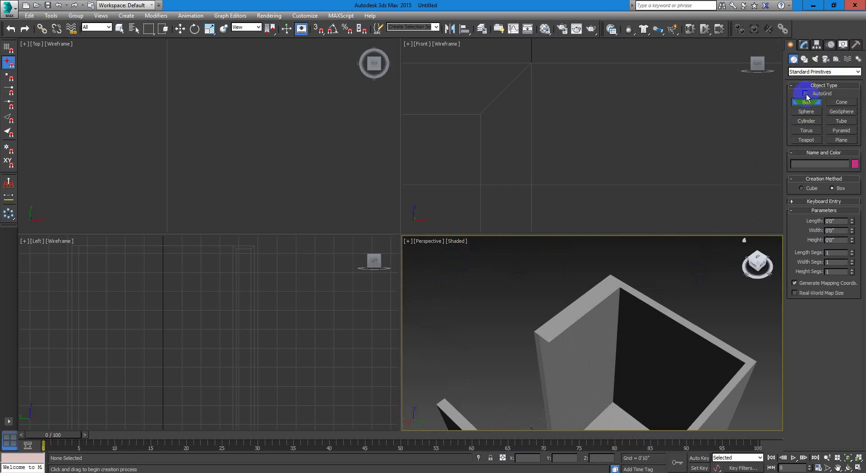
click(806, 94)
middle_drag(674, 328, 664, 237)
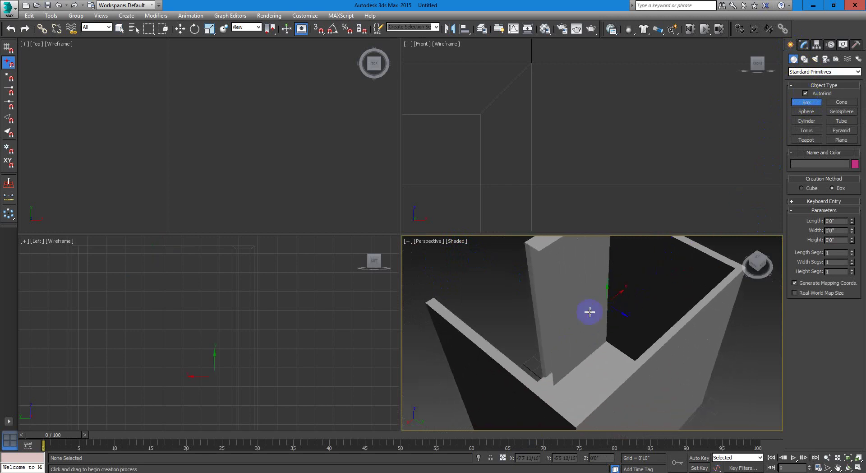
scroll(569, 323, up, 2)
scroll(569, 326, down, 2)
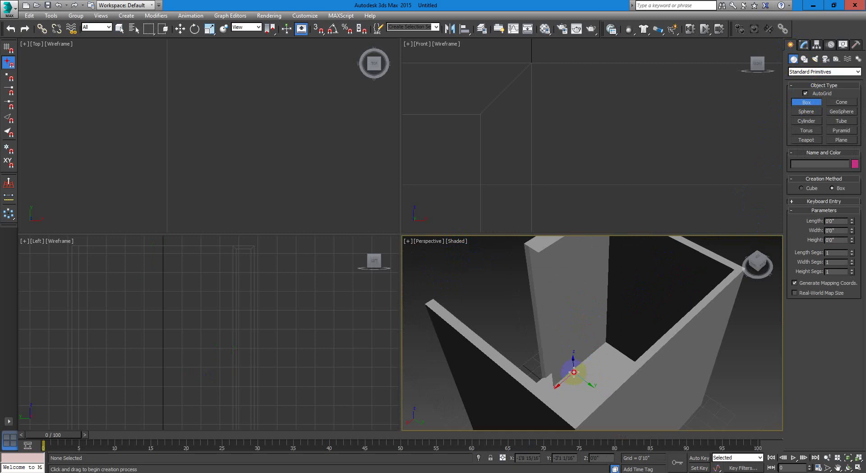
drag(574, 372, 608, 360)
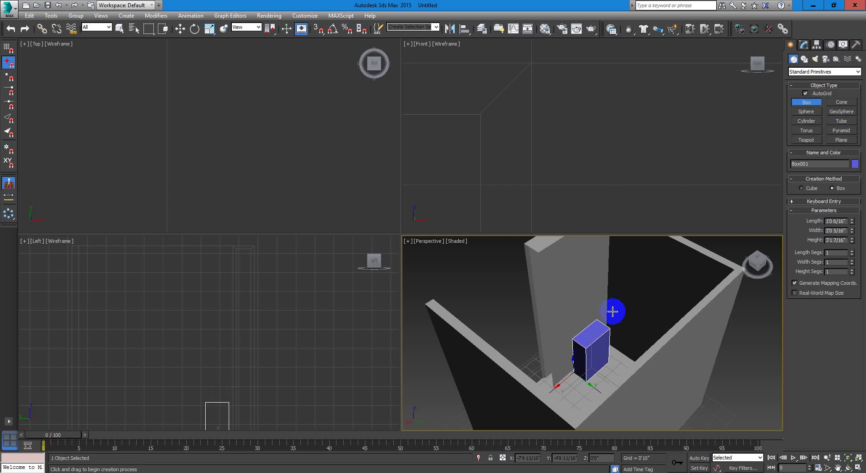
click(612, 311)
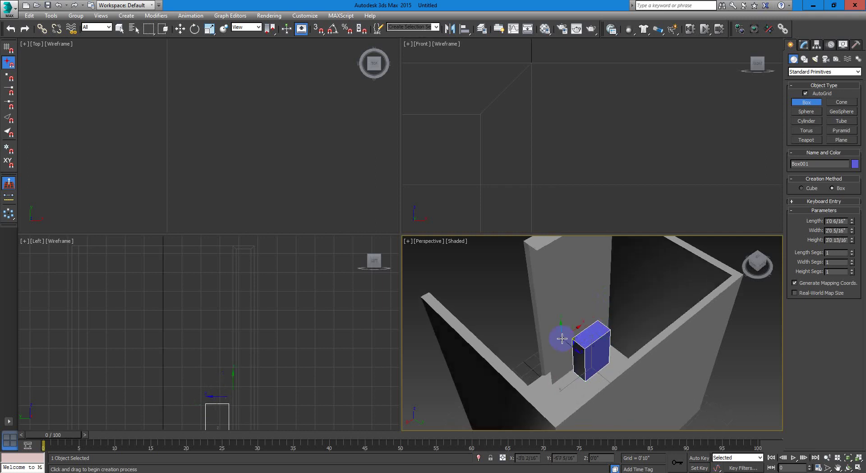
Draw a thin upright box about 2'9 2/16" long, 1'2" wide and 0'0 3/16" thick on the inner front wall.
scroll(562, 340, up, 4)
alt+middle_drag(581, 341, 611, 417)
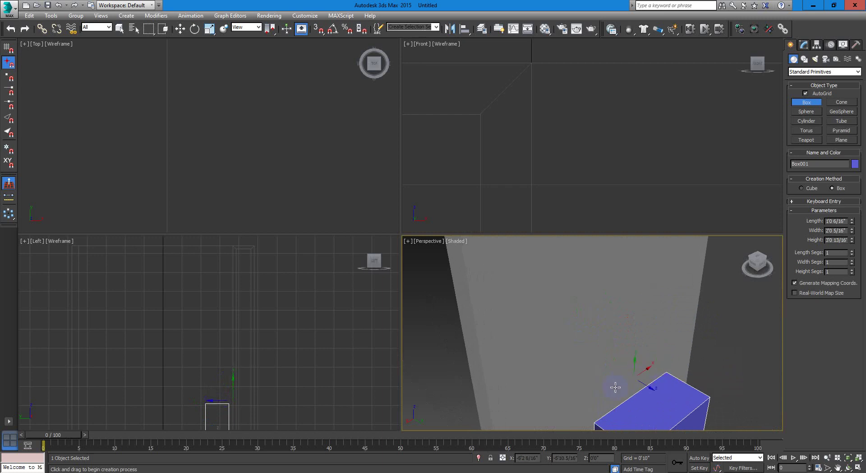
alt+middle_drag(575, 411, 645, 361)
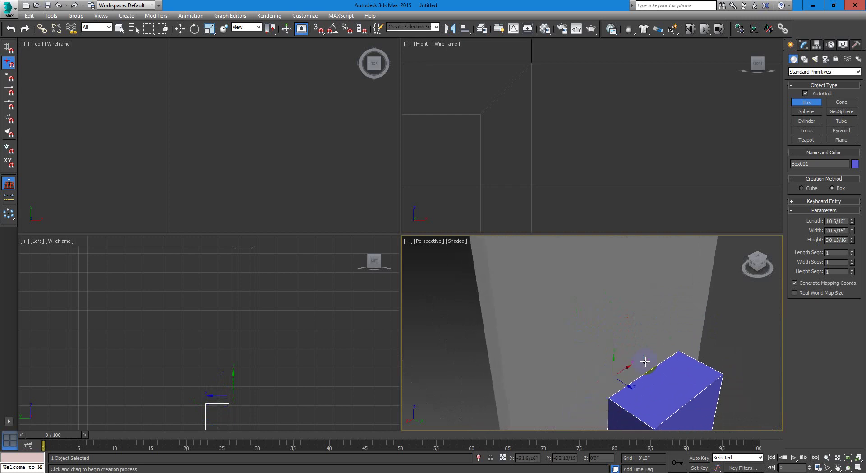
drag(660, 357, 629, 245)
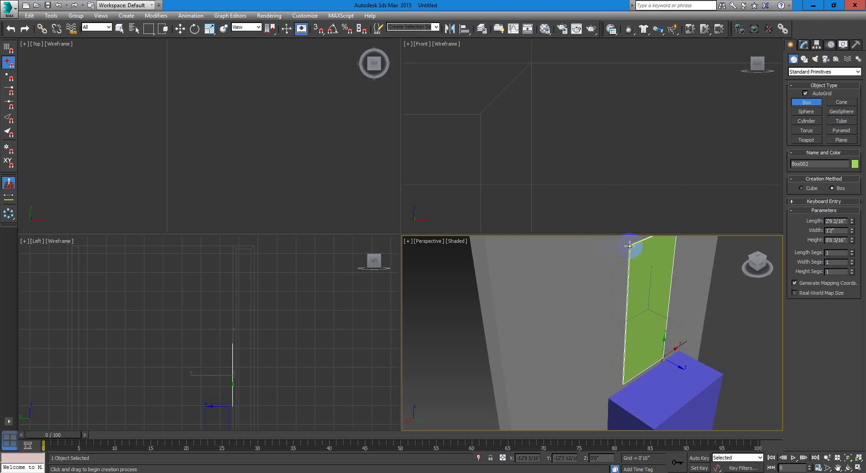
click(630, 245)
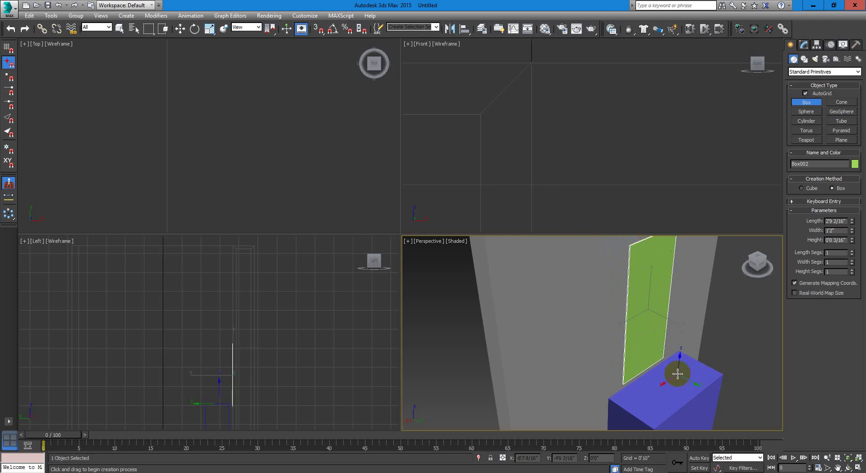
Leave box creation and delete the box standing on the elevator floor.
right_click(677, 374)
click(678, 382)
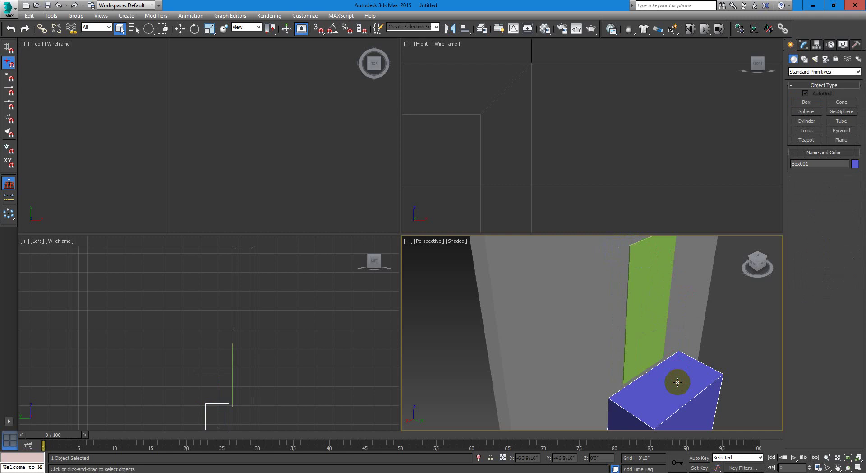
key(Delete)
Show only the thin wall panel and maximize the Perspective viewport.
click(652, 298)
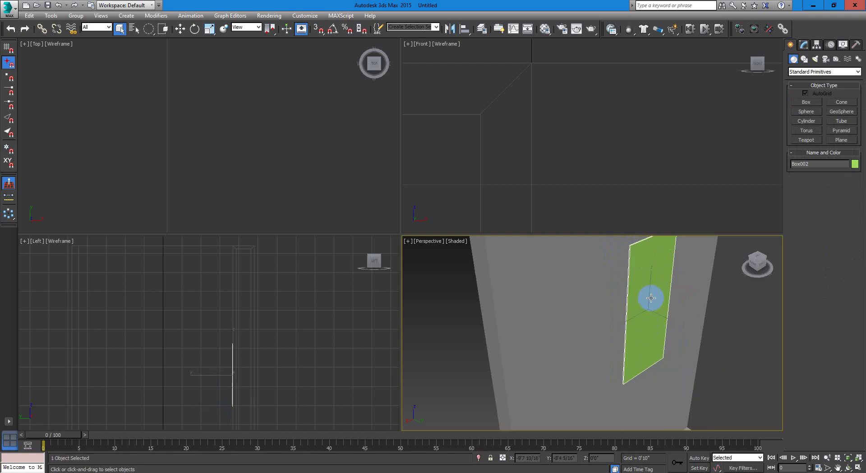
middle_drag(651, 298, 639, 303)
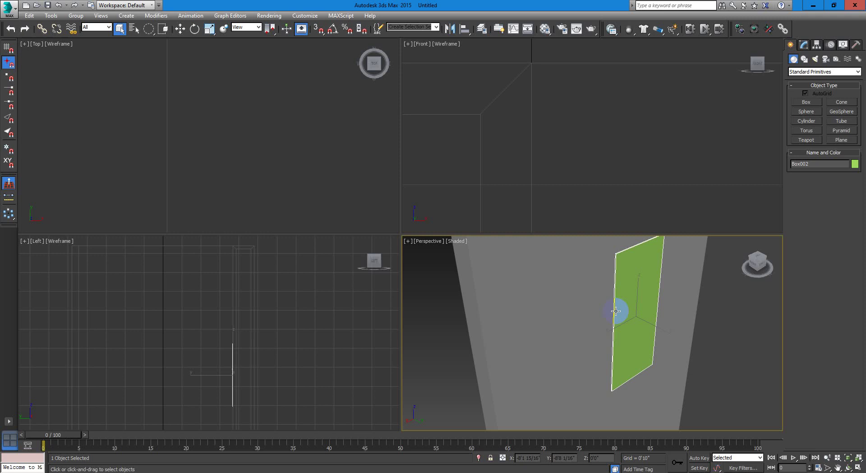
right_click(639, 304)
click(666, 269)
alt+middle_drag(660, 310, 600, 296)
key(alt+w)
scroll(622, 294, down, 6)
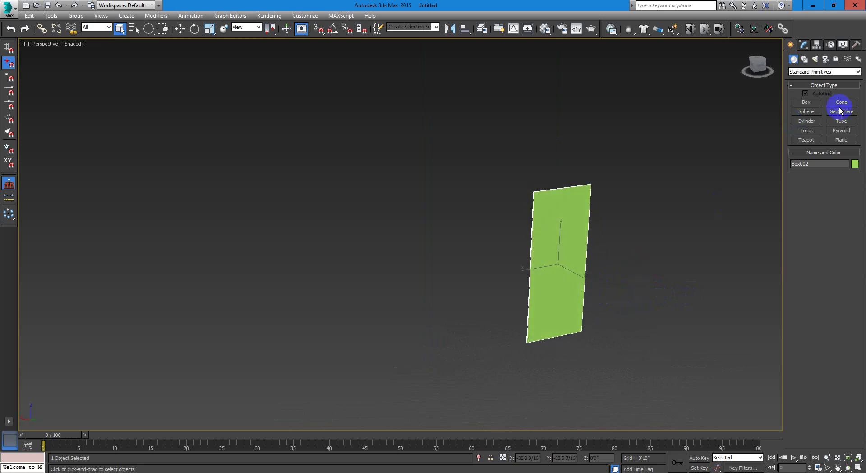
Create a flat cylinder about 0'1 2/16" in radius and 0'0 2/16" high near the panel's upper left corner.
click(807, 121)
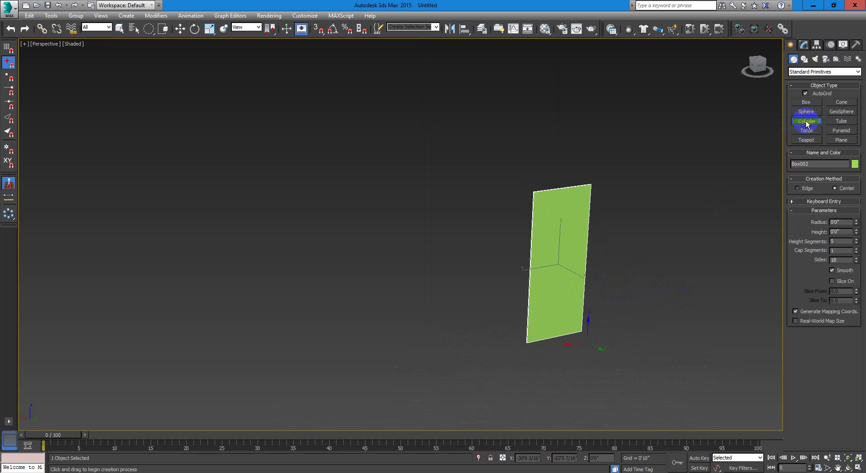
middle_drag(681, 223, 734, 202)
middle_drag(645, 218, 658, 216)
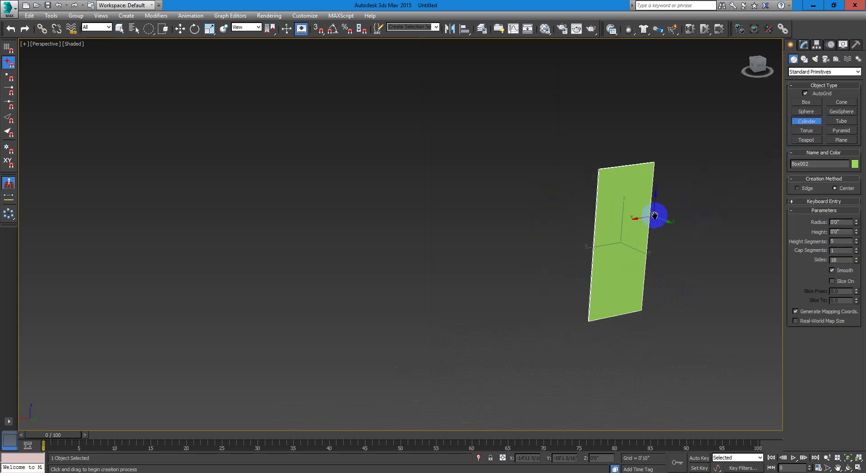
scroll(636, 187, up, 4)
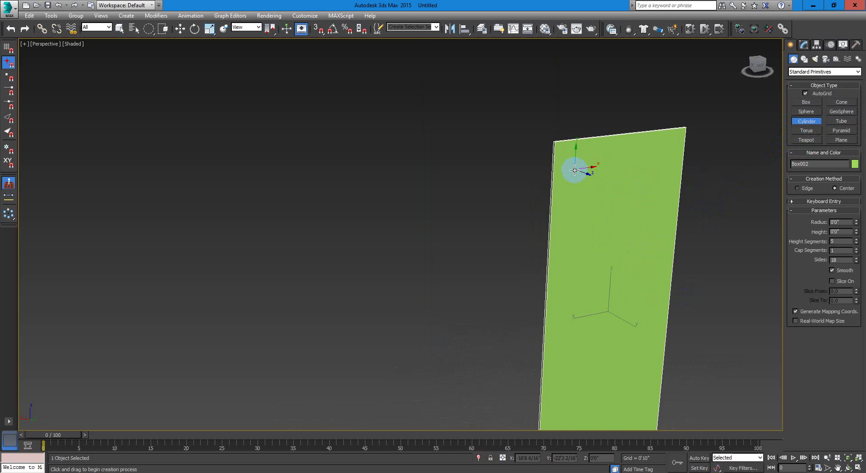
middle_drag(597, 235, 566, 173)
middle_drag(573, 317, 525, 294)
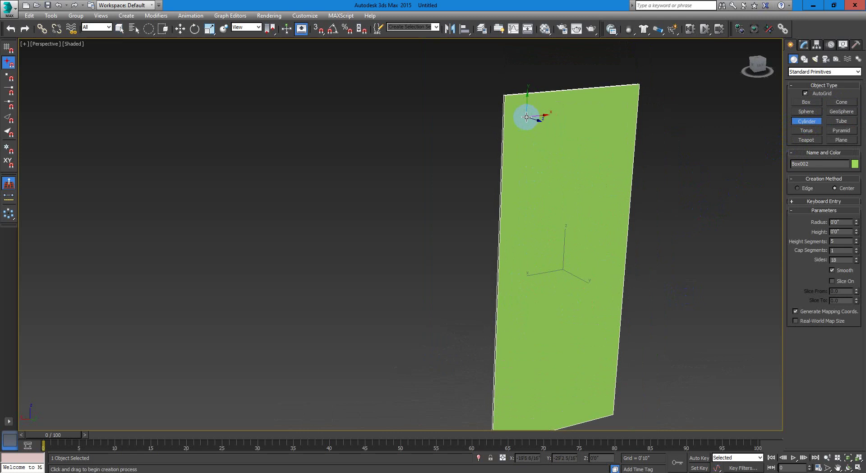
drag(526, 118, 537, 121)
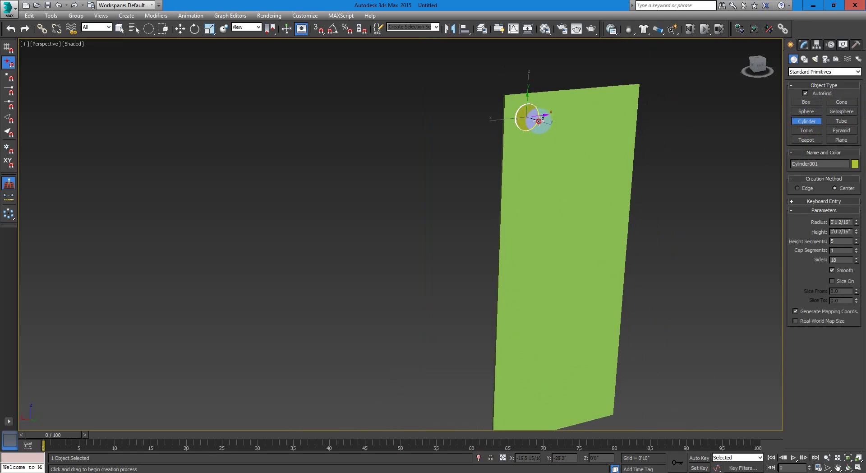
click(538, 122)
Set the cylinder's height segments to 1 and its sides to 16.
scroll(546, 129, up, 6)
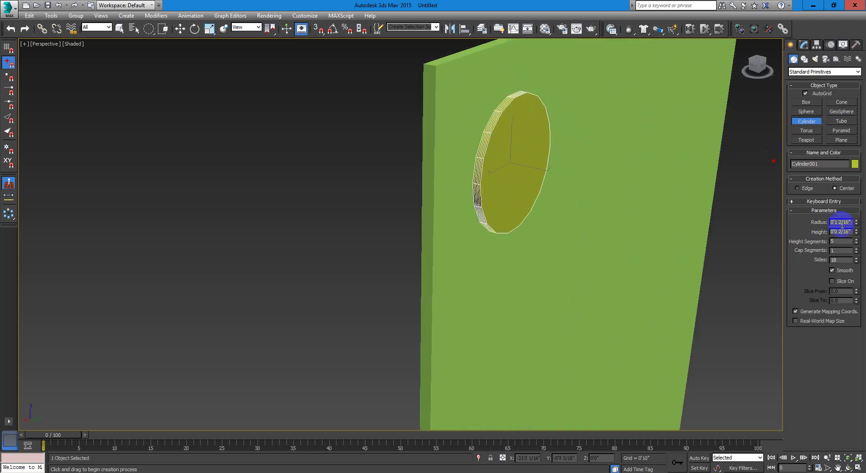
drag(857, 243, 857, 266)
click(857, 262)
click(856, 262)
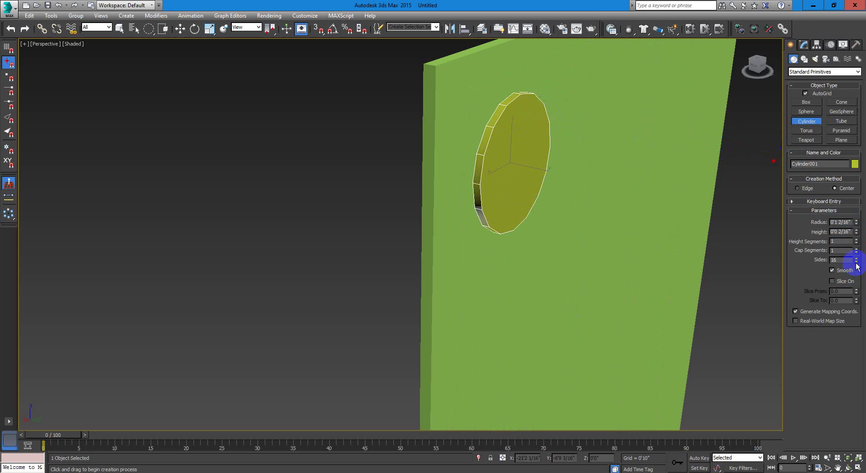
drag(856, 262, 857, 262)
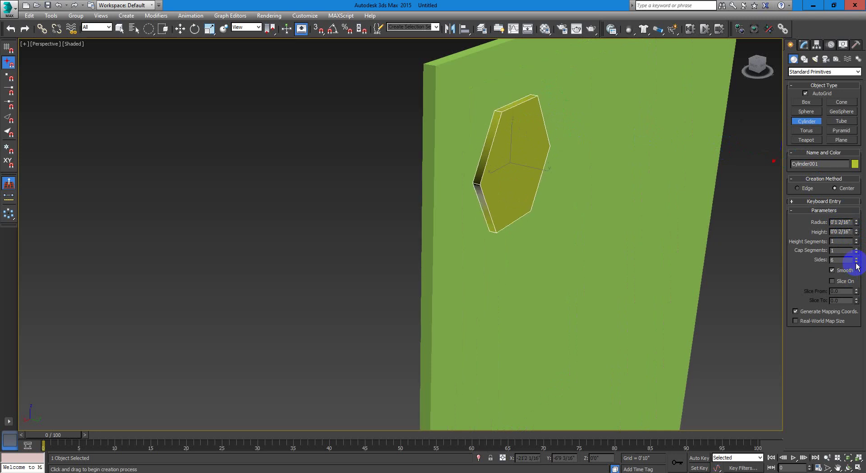
click(857, 259)
click(857, 258)
alt+middle_drag(691, 246, 659, 238)
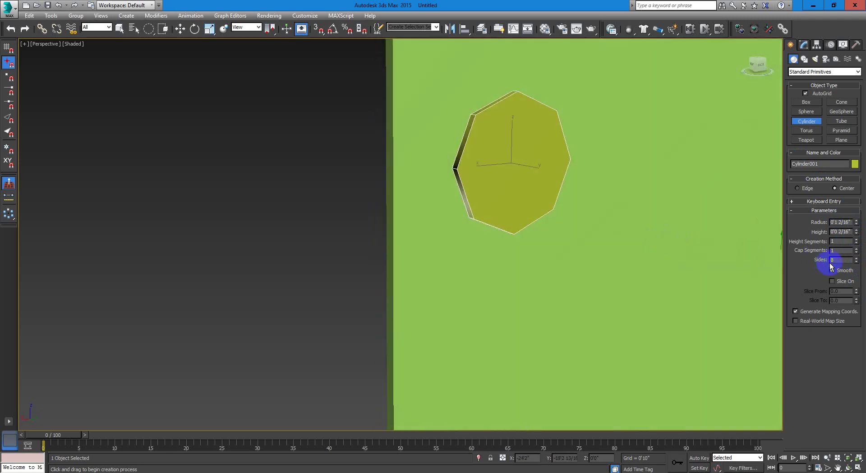
click(857, 258)
click(857, 258)
click(857, 259)
click(857, 259)
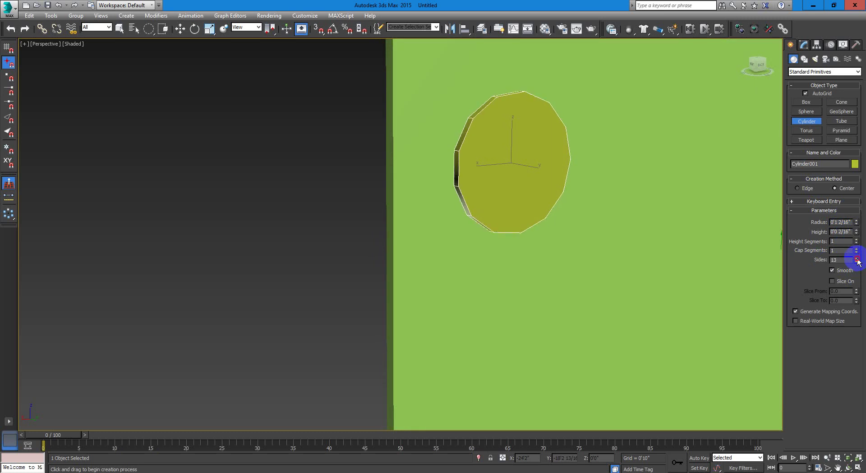
click(857, 259)
click(857, 258)
click(857, 259)
click(857, 258)
scroll(605, 217, down, 5)
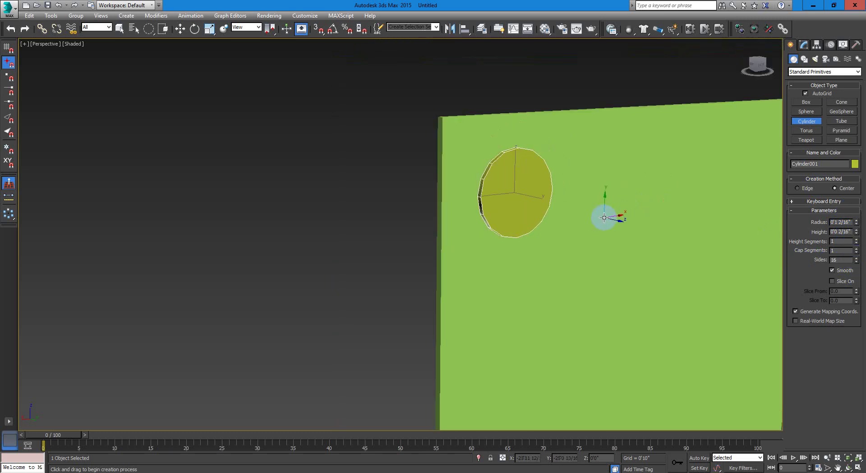
Place one copy of the round button level with the original, near the panel's upper right corner.
middle_drag(623, 266, 474, 251)
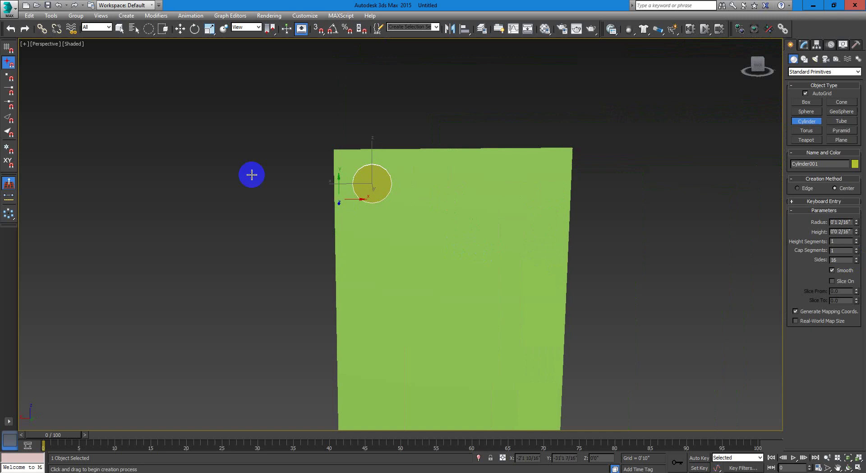
drag(149, 29, 150, 44)
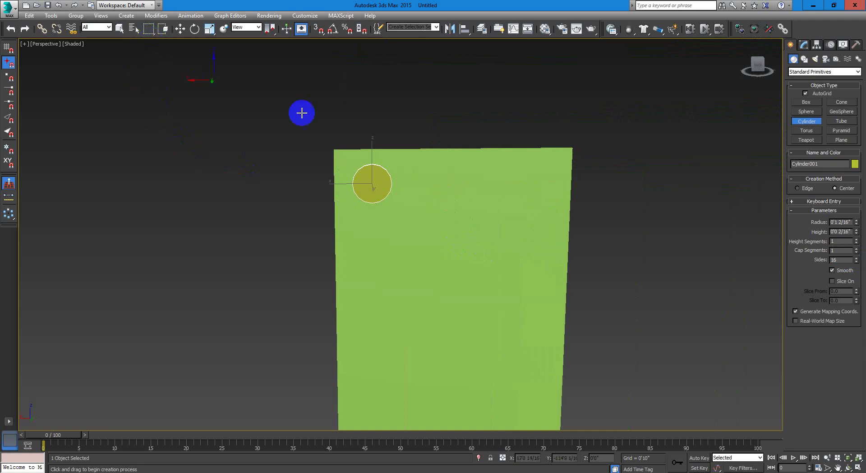
key(w)
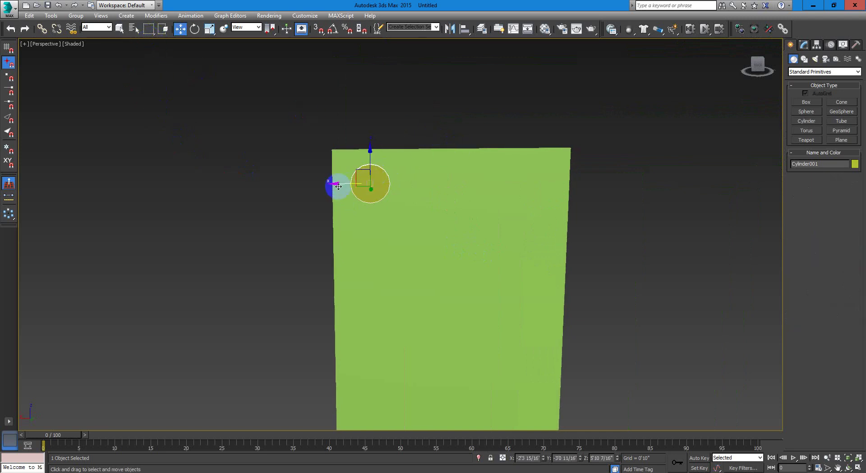
mouse_move(338, 184)
shift+mouse_down()
mouse_move(491, 204)
mouse_move(492, 220)
shift+mouse_up()
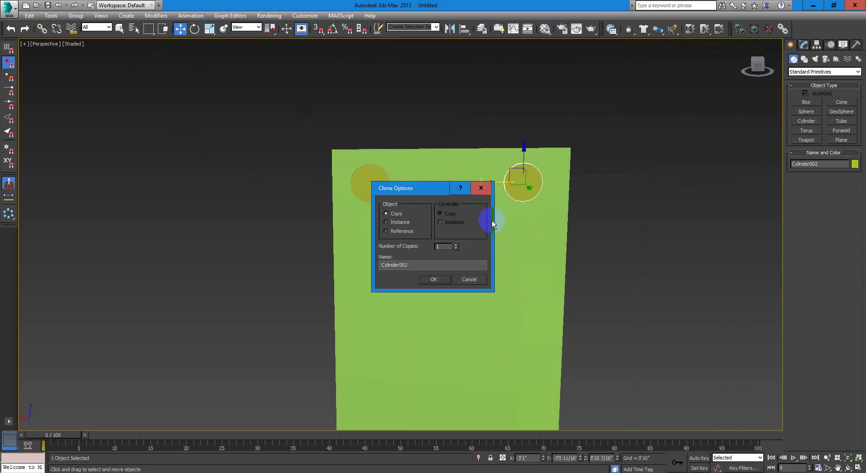
click(440, 286)
Shift both round buttons slightly inward, away from the panel's side edges.
click(368, 192)
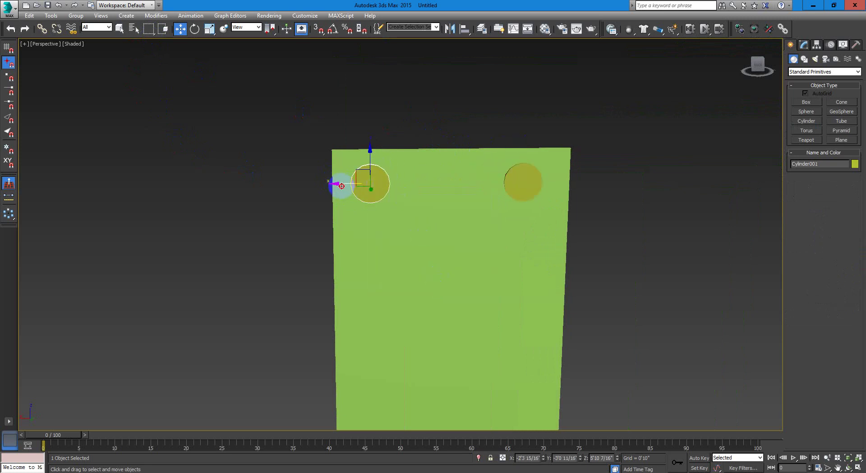
drag(342, 186, 352, 186)
click(513, 192)
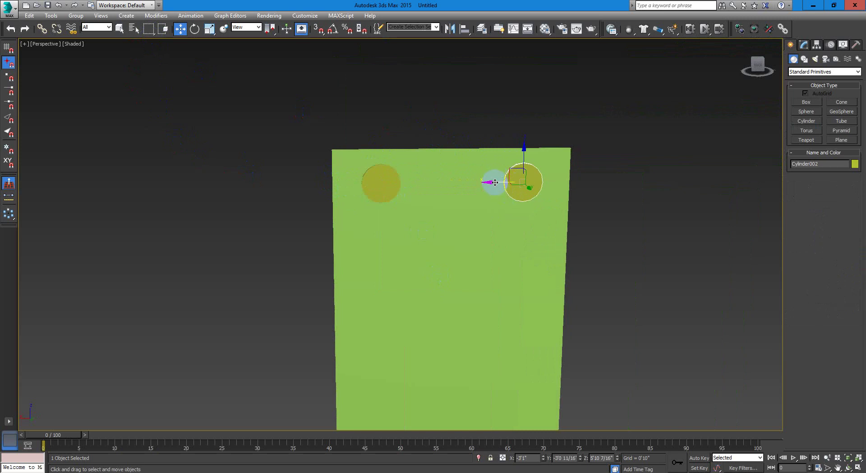
drag(495, 182, 486, 182)
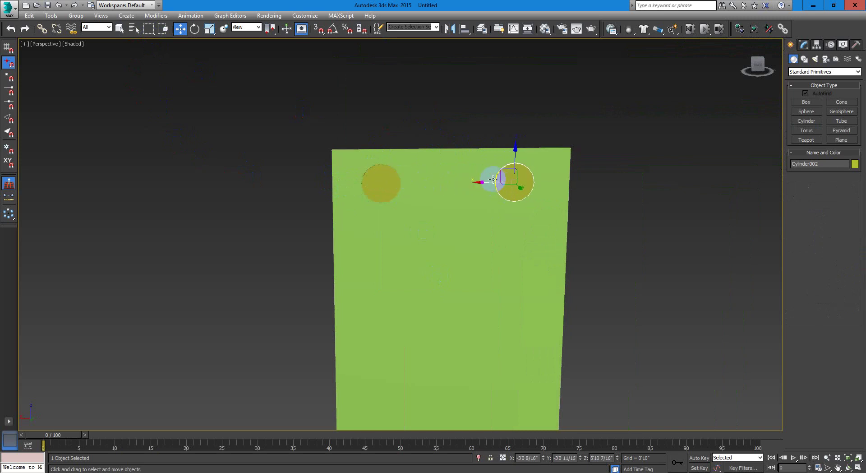
click(482, 181)
drag(482, 181, 486, 184)
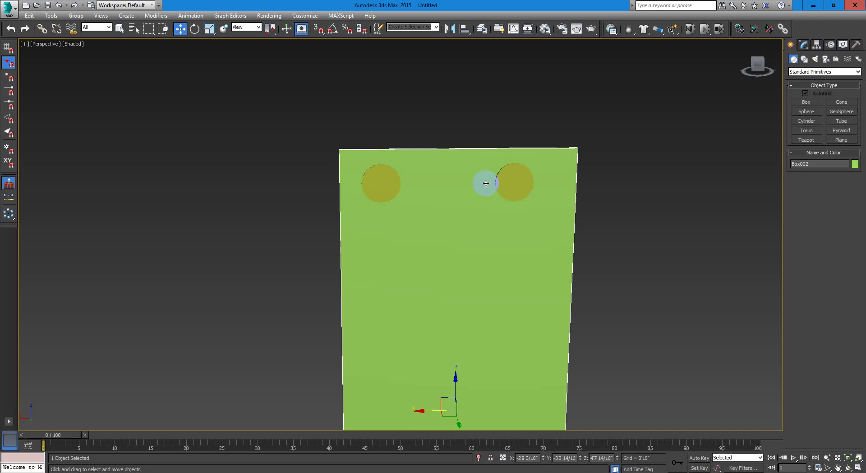
key(ctrl+z)
key(ctrl+z)
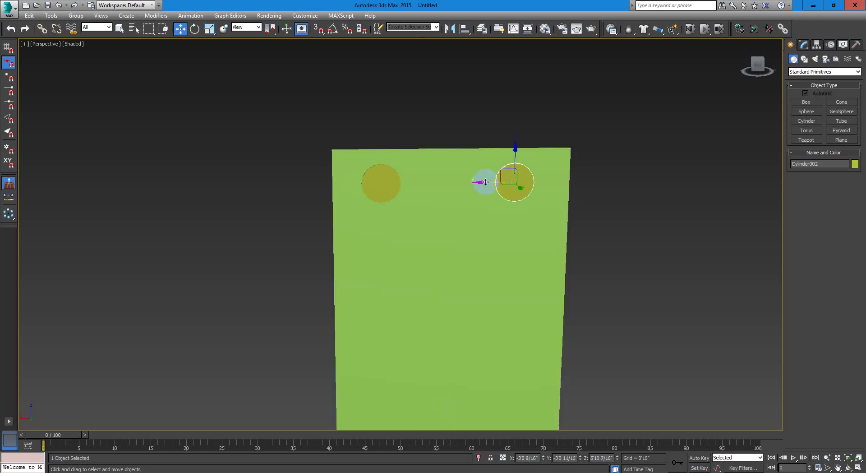
Copy a button midway between the two, and copy the resulting row of three once below it as a second row.
shift+drag(485, 182, 414, 184)
click(446, 272)
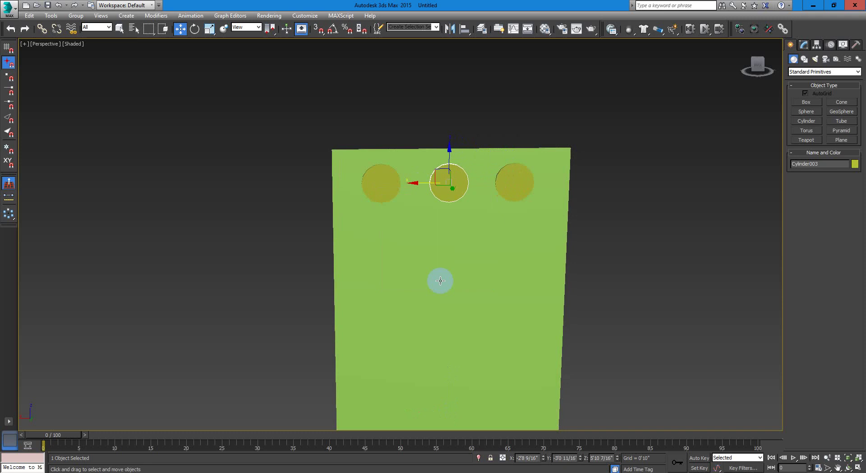
ctrl+click(387, 182)
ctrl+click(509, 184)
shift+drag(448, 147, 447, 238)
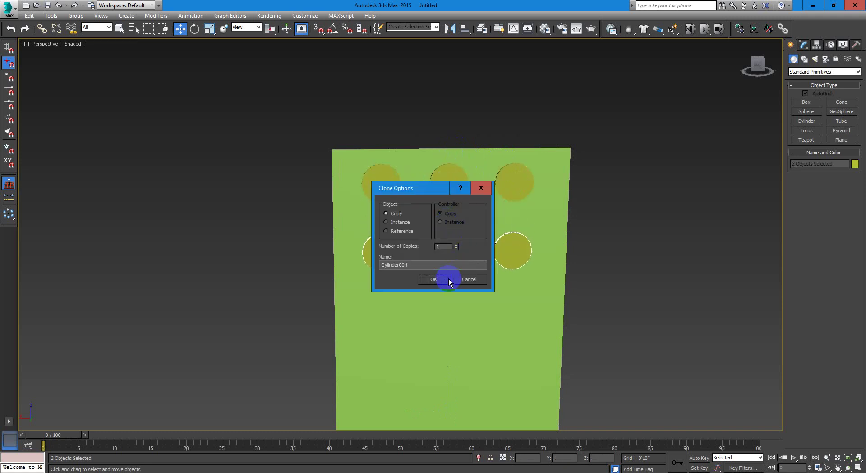
click(448, 279)
Examine the panel and its two rows of round buttons from different angles and distances.
alt+middle_drag(435, 292, 466, 298)
scroll(520, 227, down, 3)
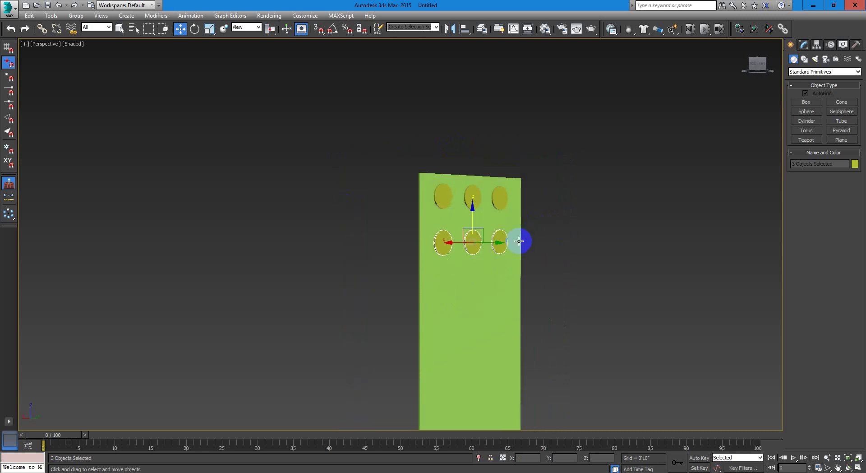
alt+middle_drag(553, 272, 506, 227)
click(119, 28)
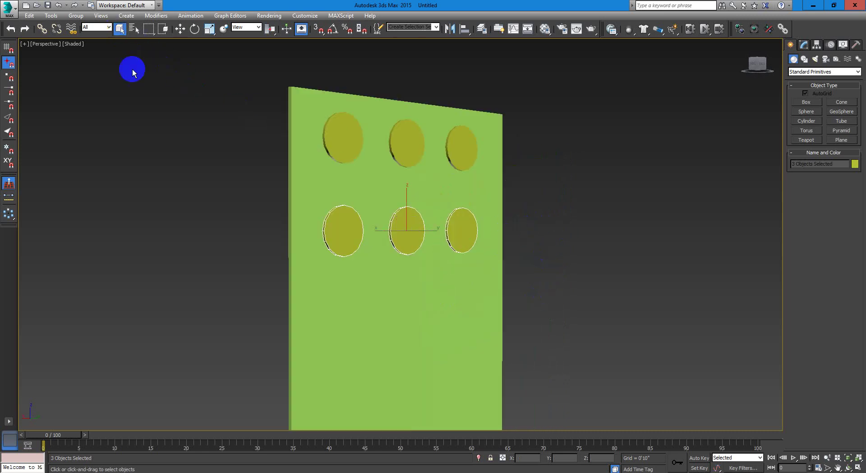
click(304, 99)
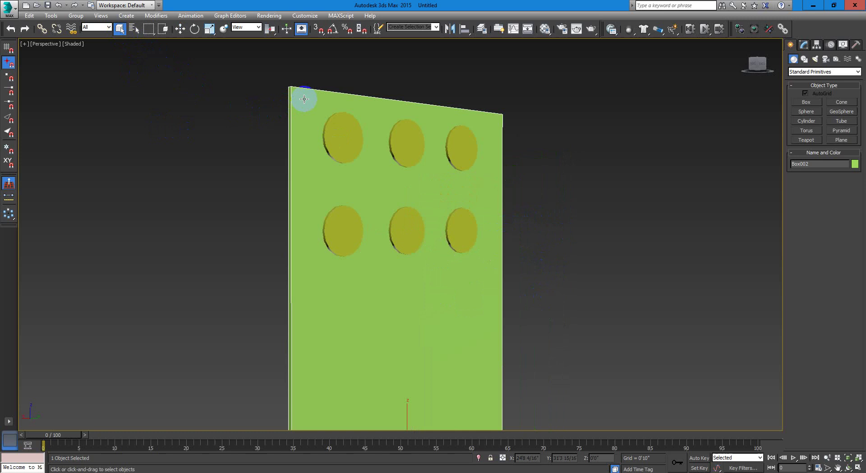
scroll(309, 102, down, 5)
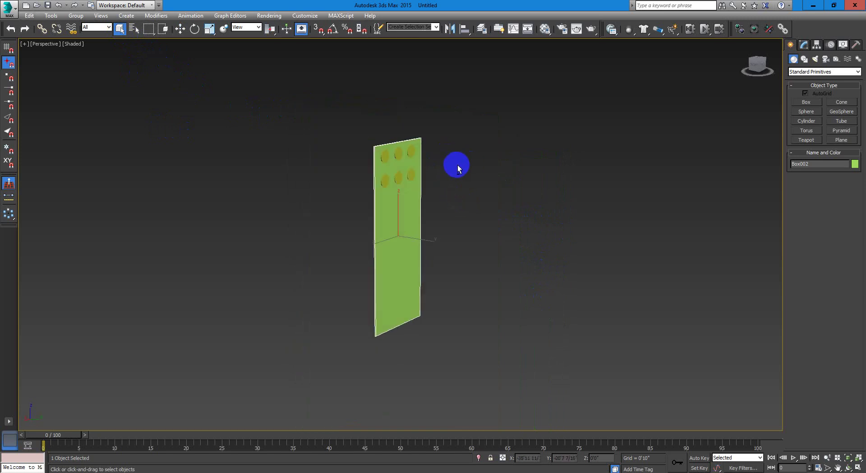
scroll(417, 147, up, 4)
click(406, 162)
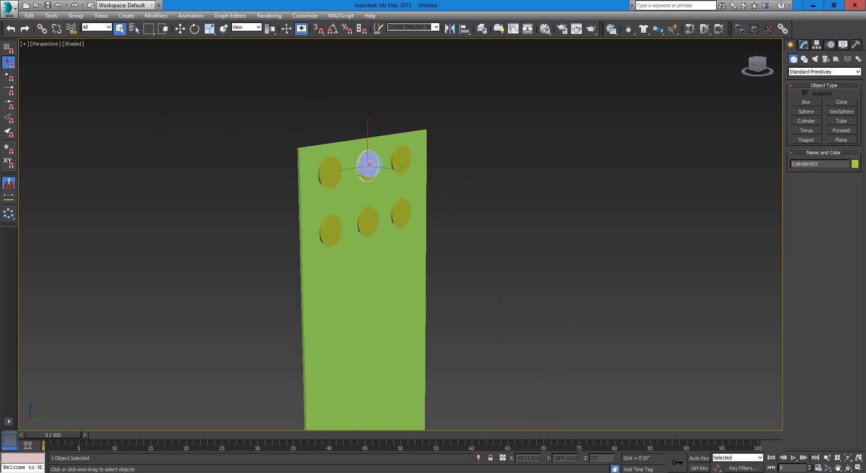
click(324, 170)
click(330, 231)
click(366, 225)
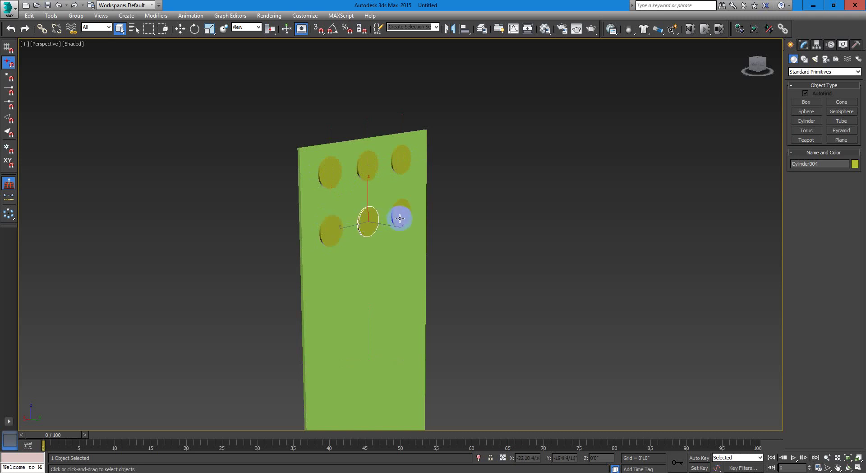
click(401, 218)
Select the wall panel behind the buttons and convert it to an Editable Poly.
click(364, 280)
alt+middle_drag(399, 267, 443, 228)
scroll(442, 229, down, 4)
middle_drag(421, 153, 416, 169)
scroll(411, 164, up, 8)
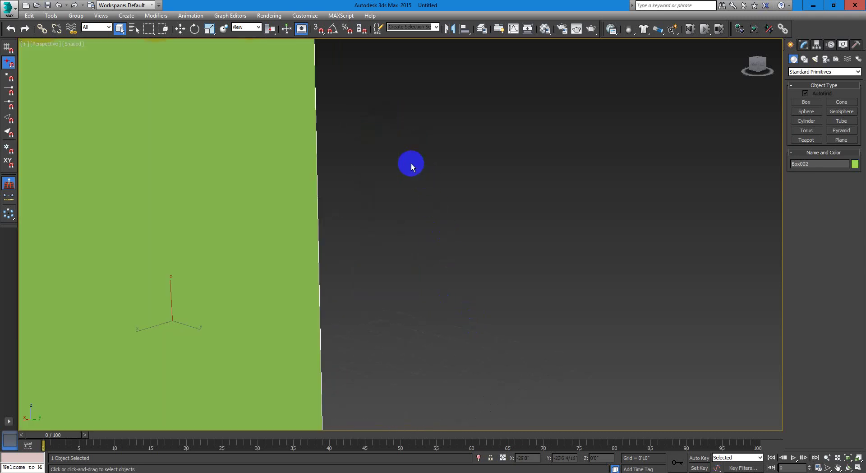
middle_drag(361, 122, 419, 173)
key(z)
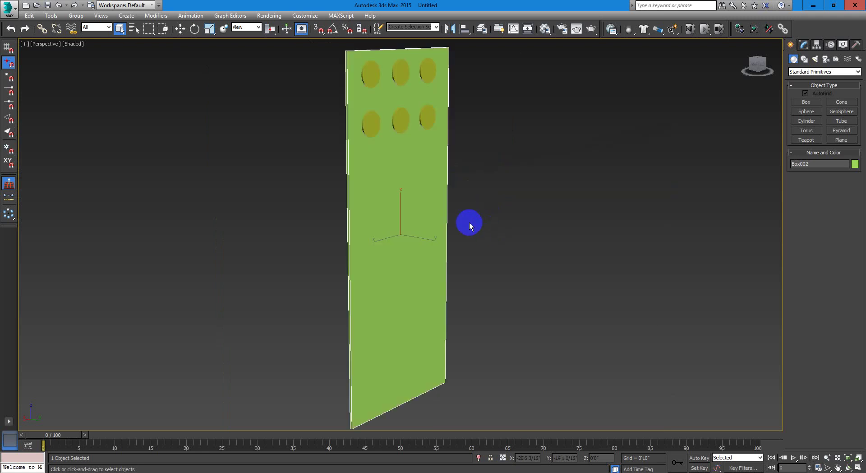
right_click(410, 183)
mouse_move(445, 273)
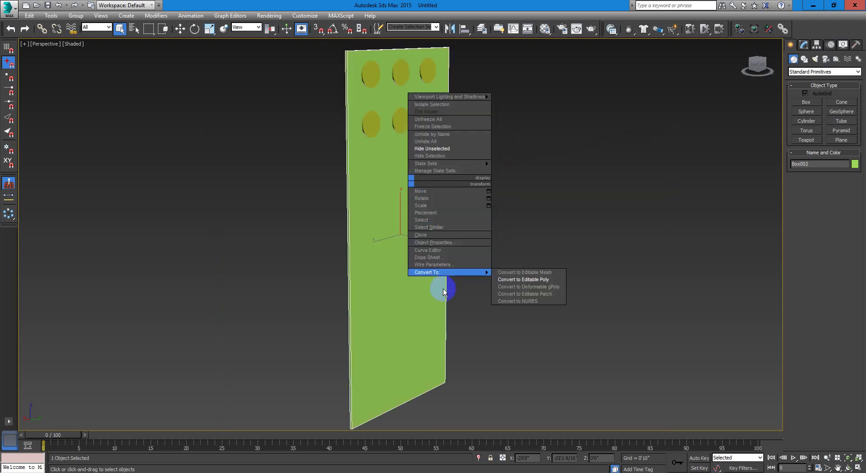
click(543, 280)
Connect the panel's four horizontal top and bottom edges with 2 segments and a pinch of 81.
key(2)
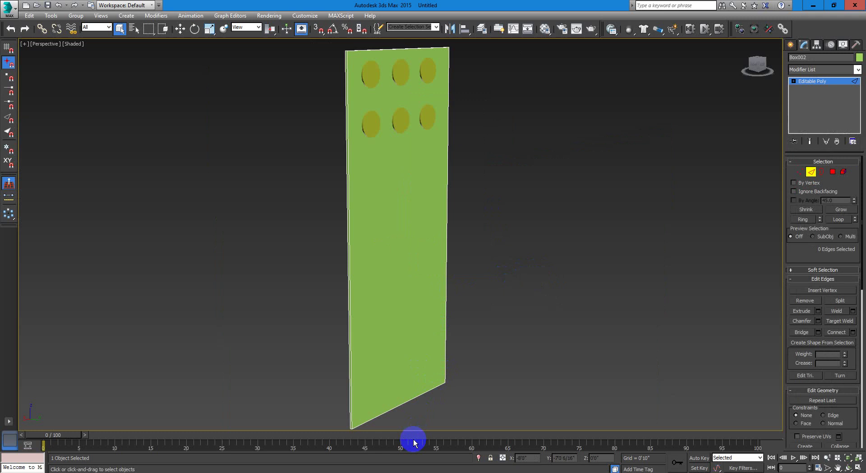
click(412, 399)
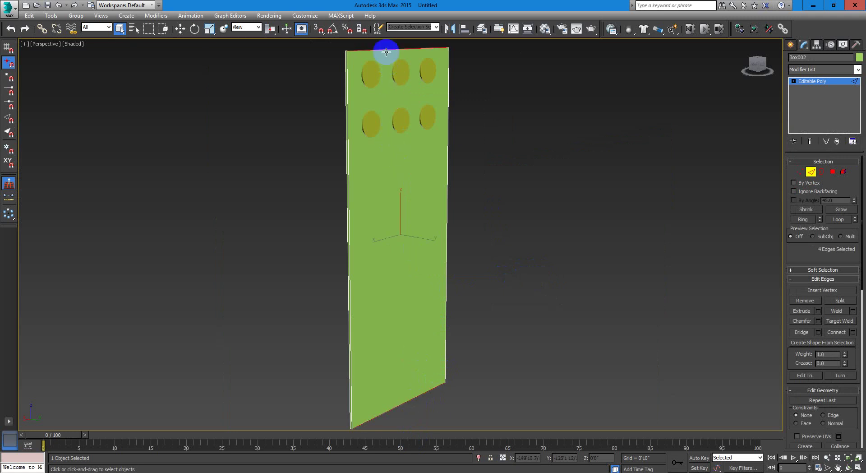
click(853, 333)
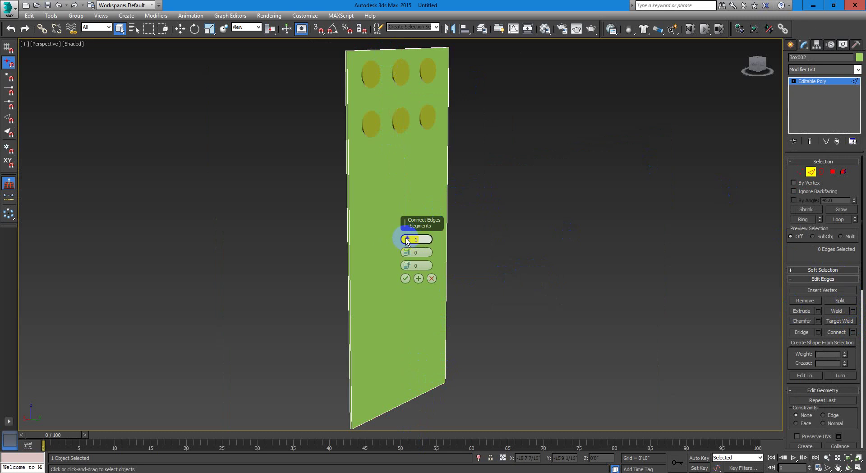
click(411, 369)
key(ctrl+z)
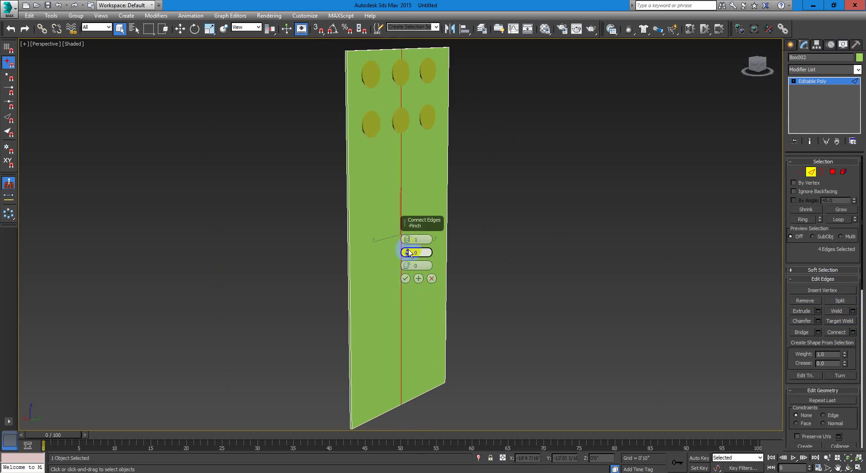
click(407, 238)
drag(406, 237, 419, 105)
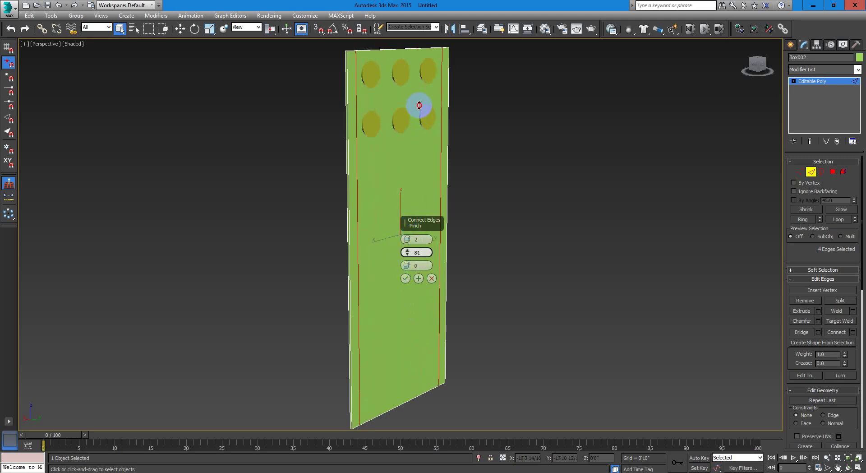
Connect the panel's vertical edges with 2 segments, pinched close to its upper and lower ends.
click(419, 279)
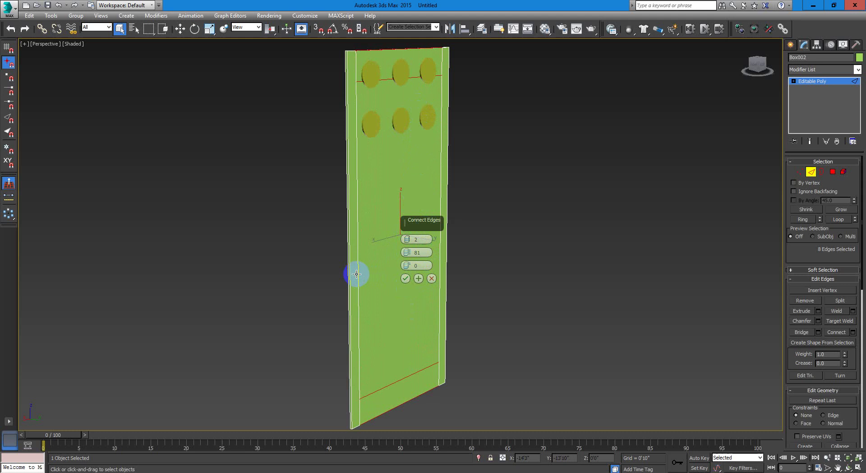
drag(406, 253, 409, 227)
click(406, 278)
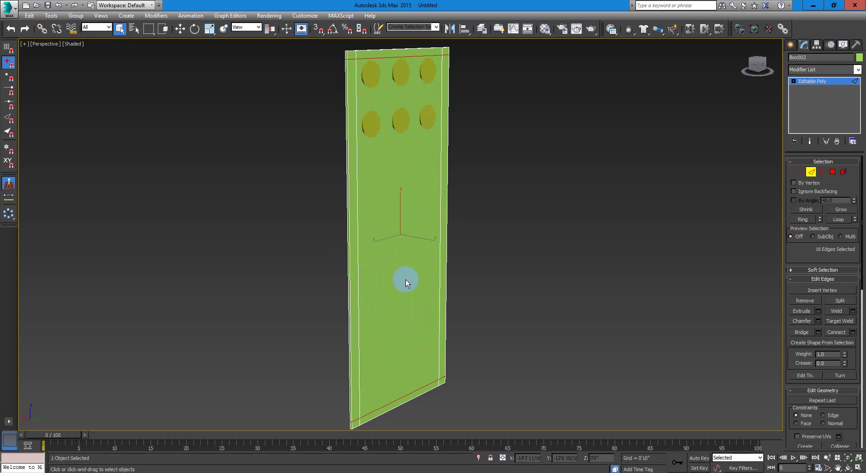
Extrude the eight border polygons around the panel's front face by 0'0 3/16" to form a raised frame.
key(4)
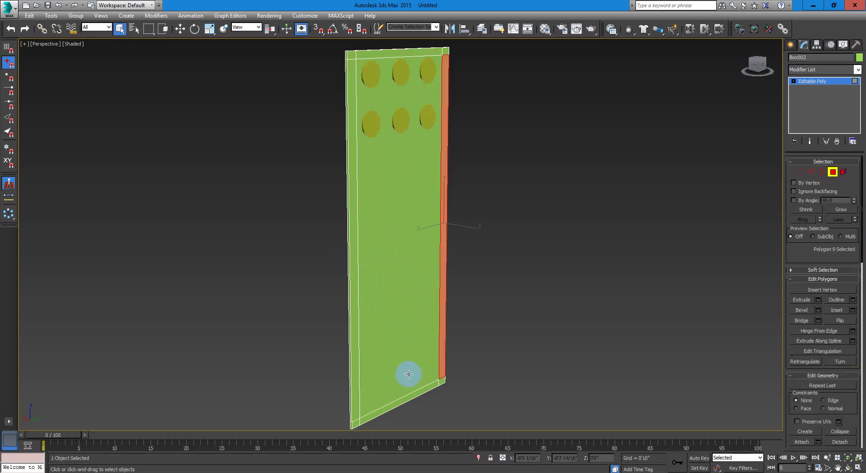
ctrl+click(416, 396)
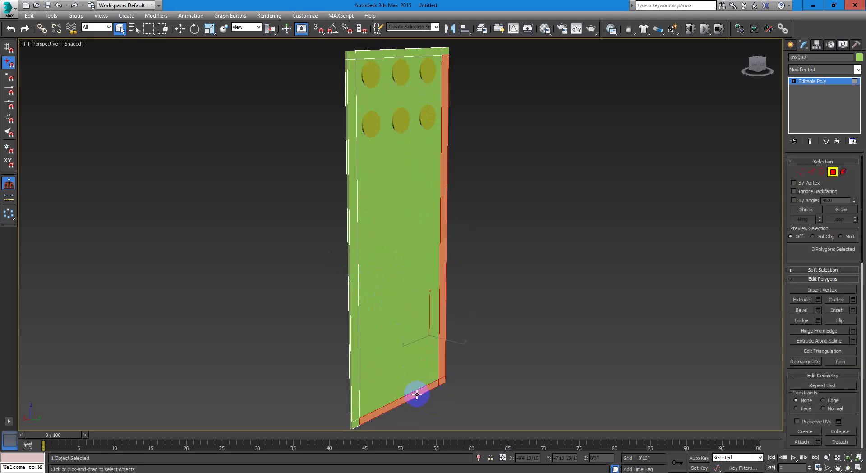
ctrl+click(352, 425)
ctrl+click(355, 386)
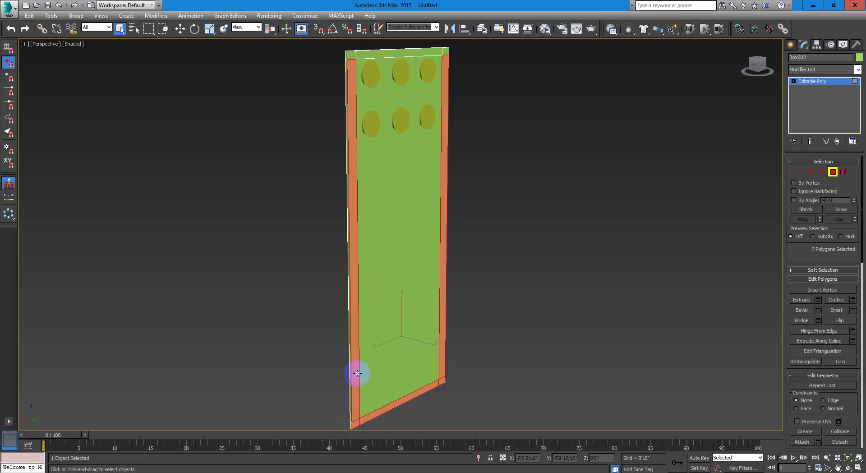
ctrl+click(365, 54)
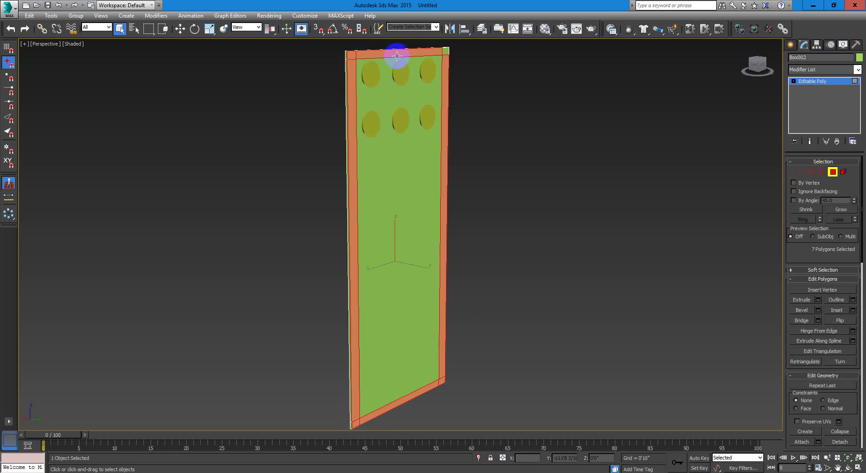
ctrl+click(445, 52)
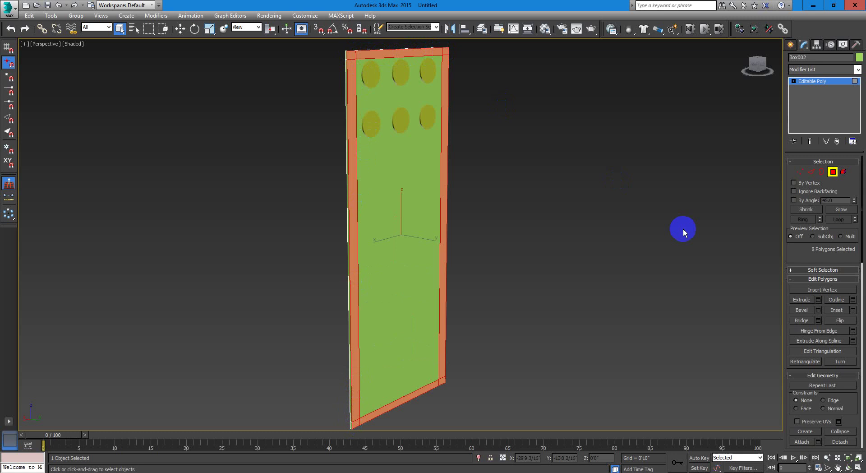
click(818, 299)
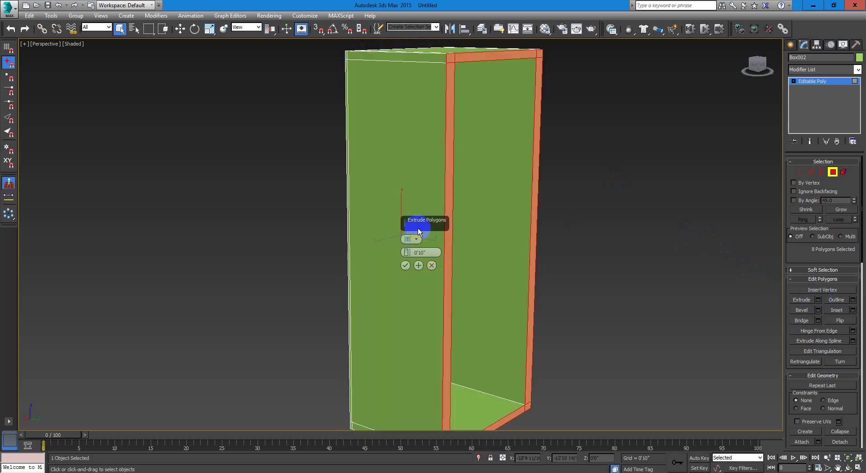
drag(407, 256, 419, 296)
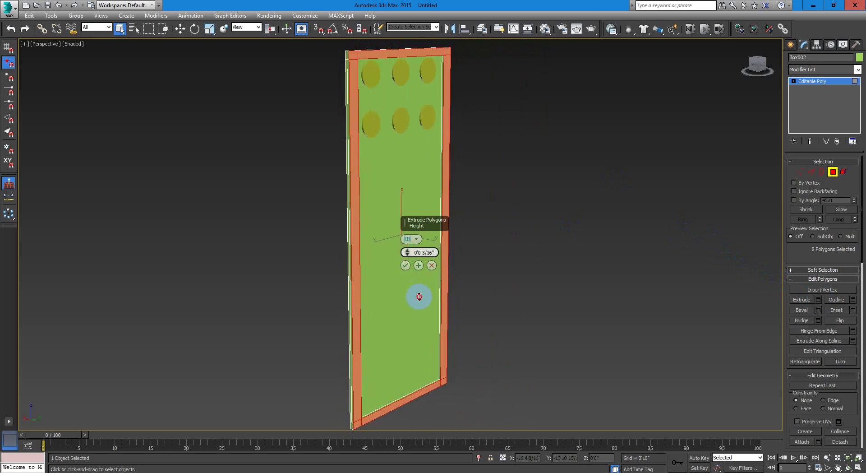
click(405, 265)
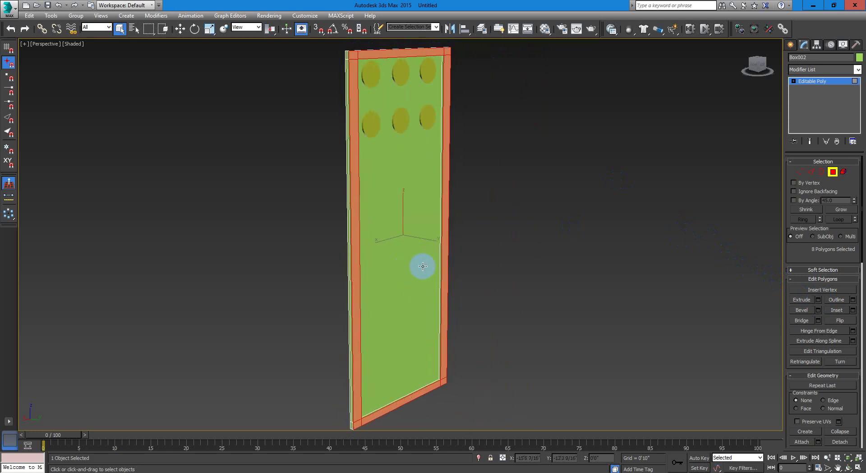
Leave polygon editing, deselect the framed button panel, and unhide all hidden elevator objects.
click(833, 173)
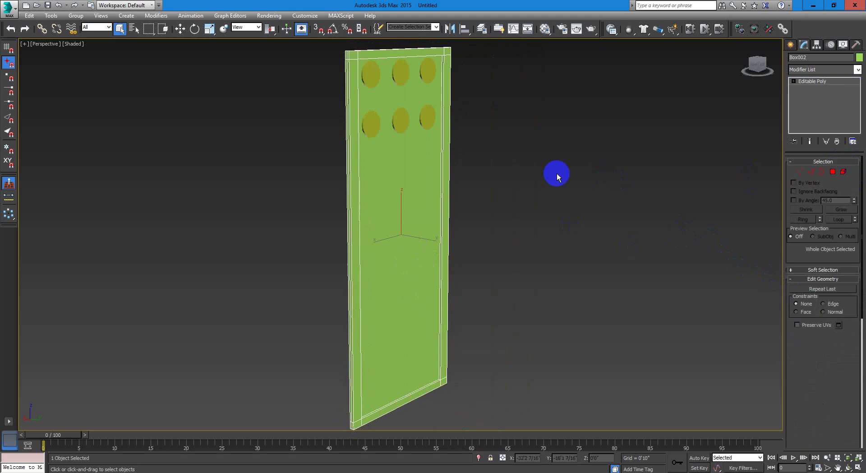
right_click(513, 152)
click(552, 111)
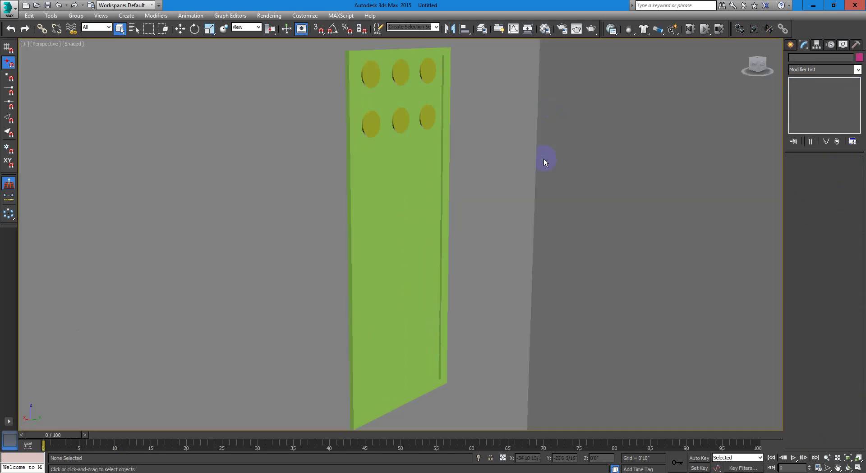
right_click(544, 159)
click(567, 118)
Select every object in the scene and set their object color to gray.
key(ctrl+a)
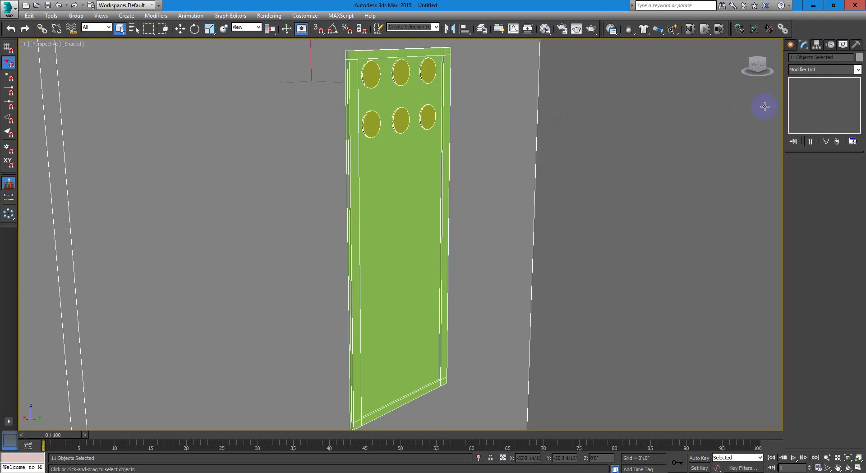
click(860, 57)
click(435, 238)
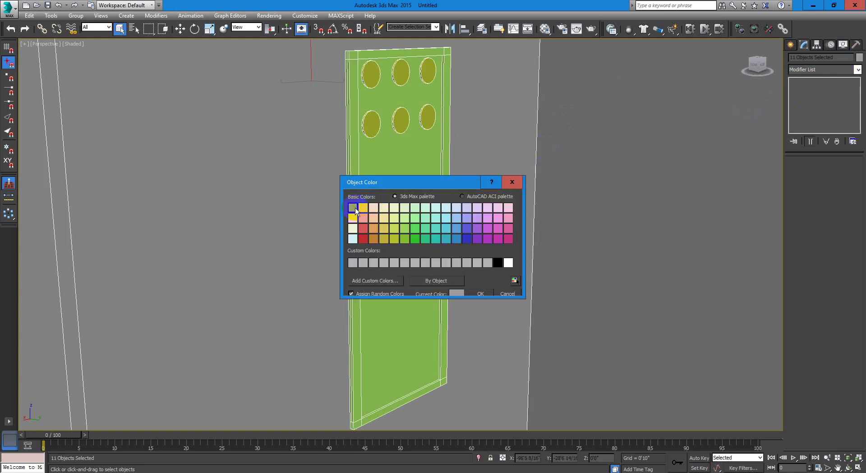
click(483, 291)
Attach the framed button panel to the Elevator_Floor cabin object, then end the Attach command and clear the selection.
click(493, 146)
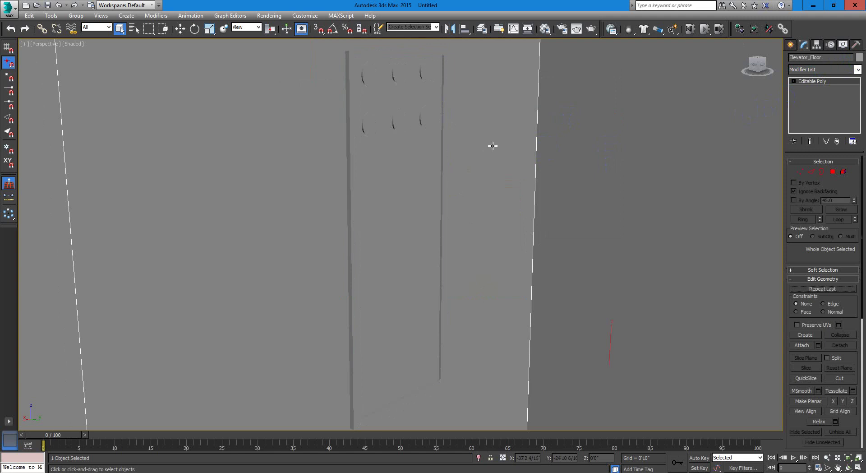
click(432, 182)
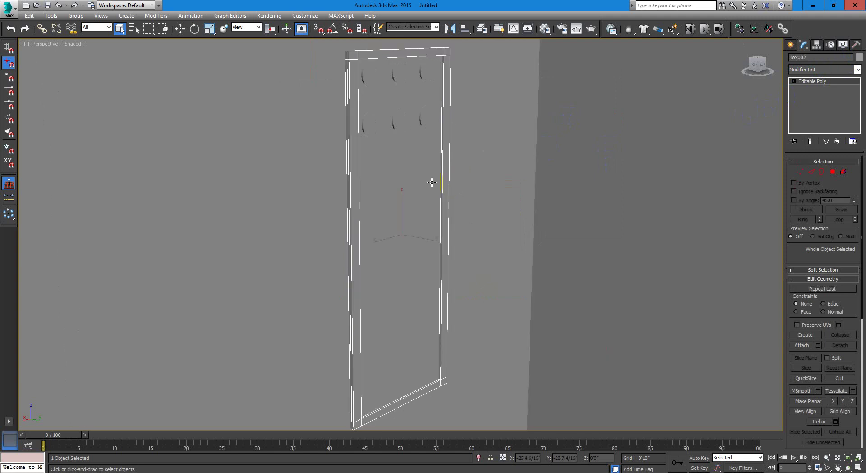
click(473, 153)
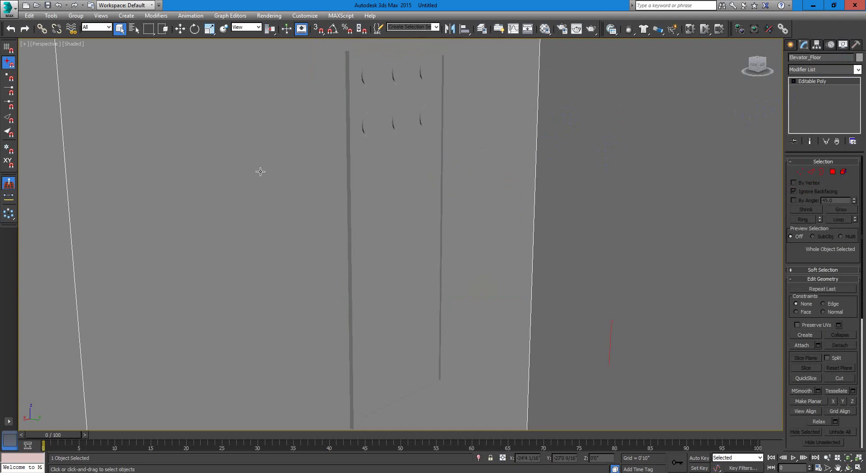
click(438, 165)
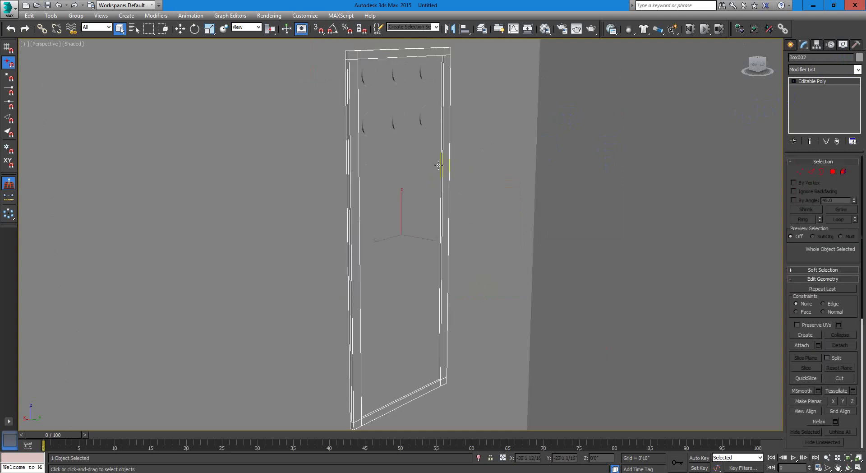
click(258, 151)
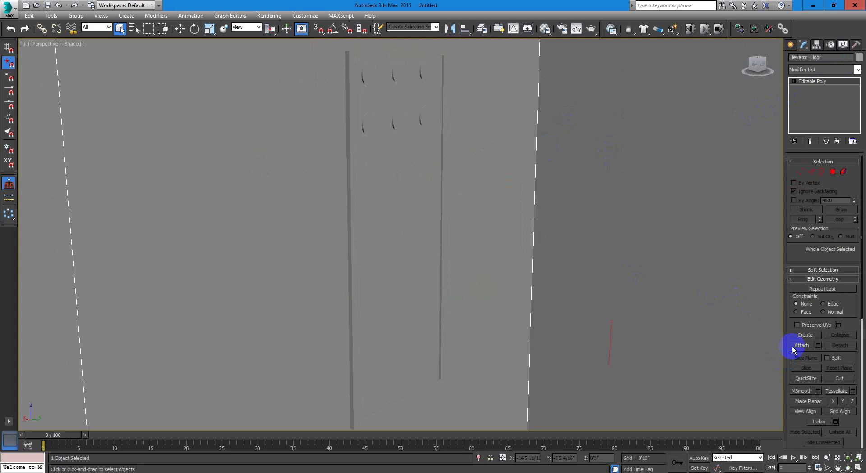
click(802, 347)
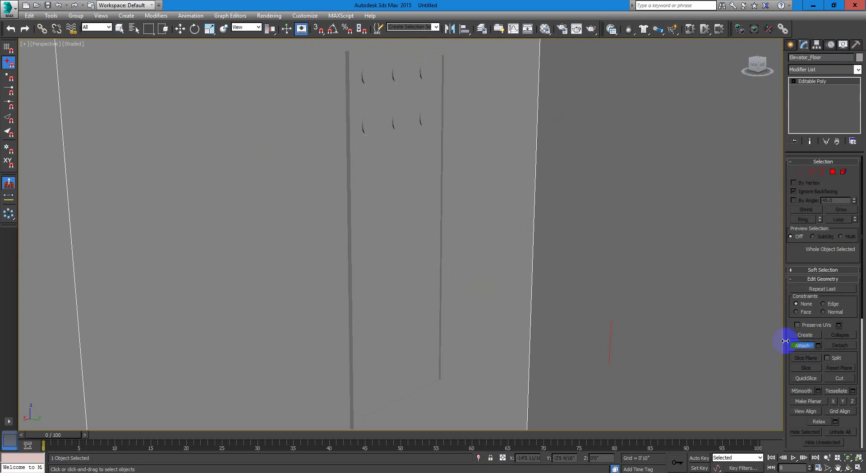
click(353, 184)
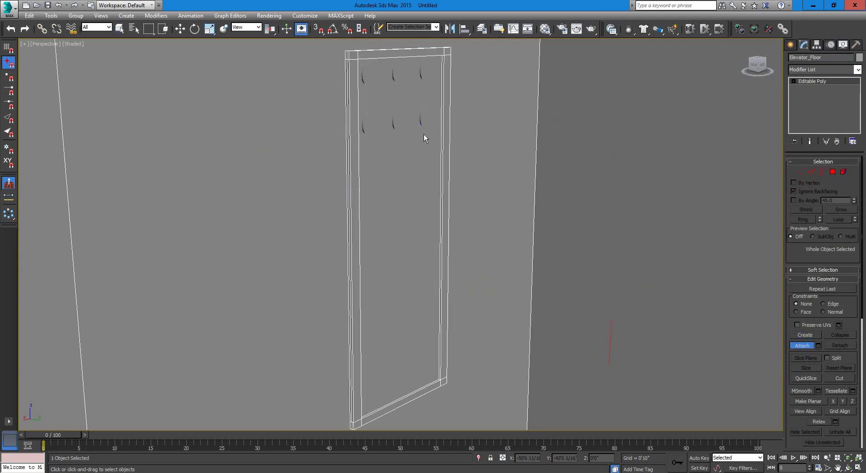
middle_drag(453, 162, 419, 210)
scroll(419, 210, down, 8)
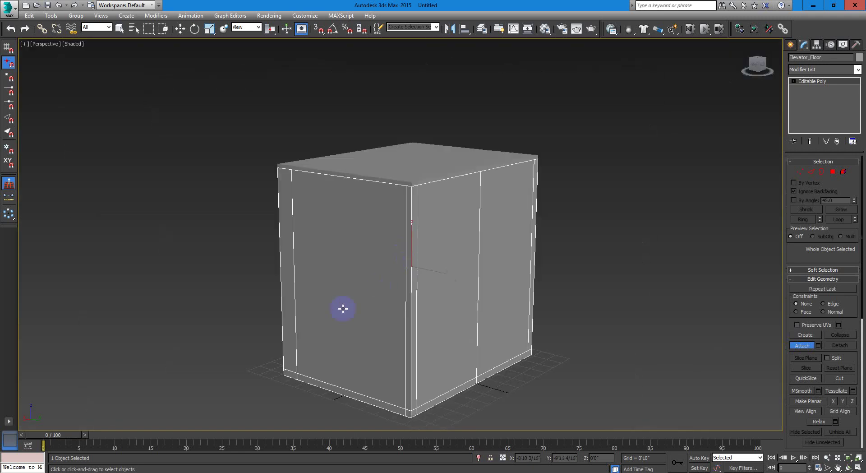
alt+middle_drag(343, 308, 393, 305)
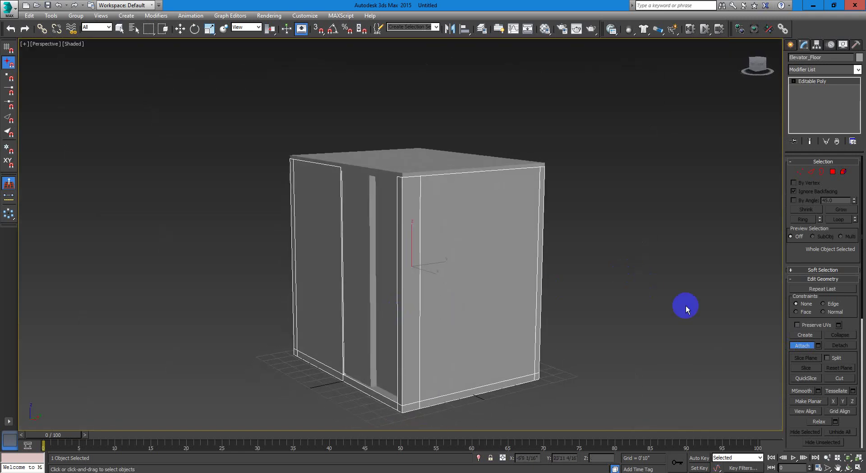
click(120, 28)
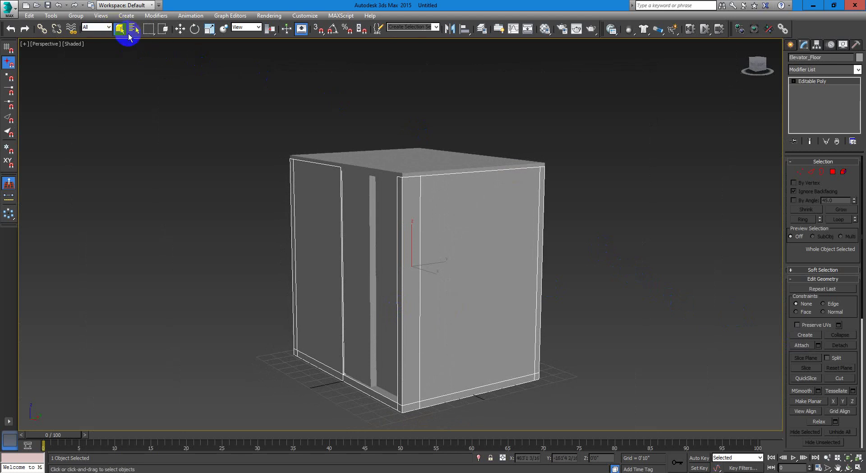
click(595, 257)
Select the Left_Door object and inspect the cabin and its doors from several angles.
alt+middle_drag(352, 320, 381, 323)
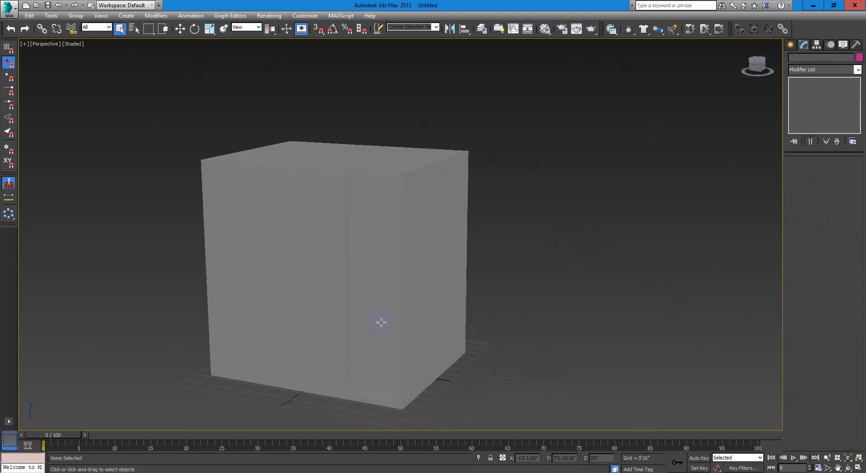
click(367, 298)
alt+middle_drag(483, 321, 397, 307)
scroll(397, 306, up, 4)
scroll(379, 283, down, 8)
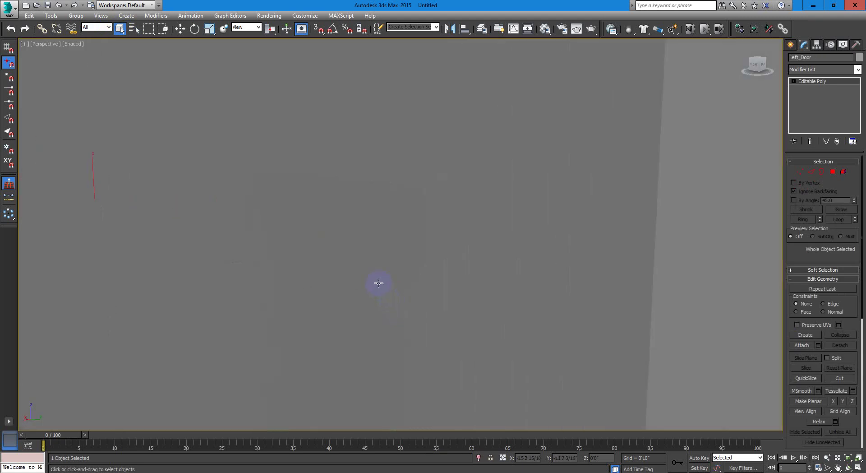
alt+middle_drag(337, 313, 387, 325)
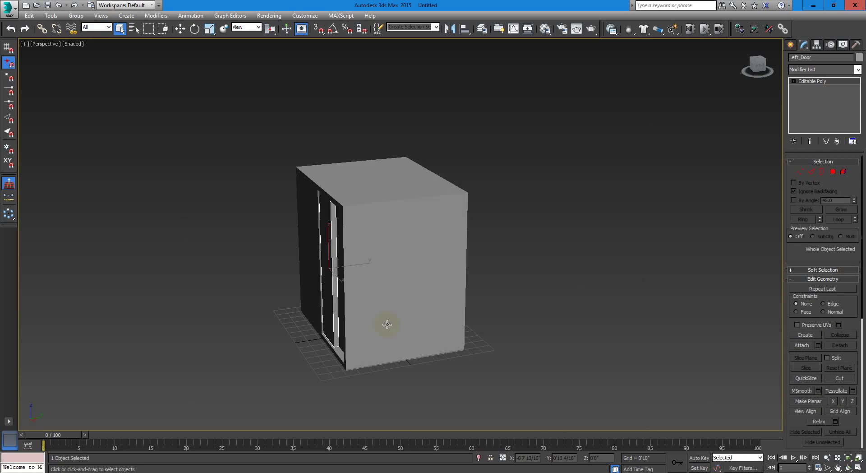
Switch to the Epic Games Launcher, launch Unreal Engine 4.8.3, and return to 3ds Max.
click(125, 471)
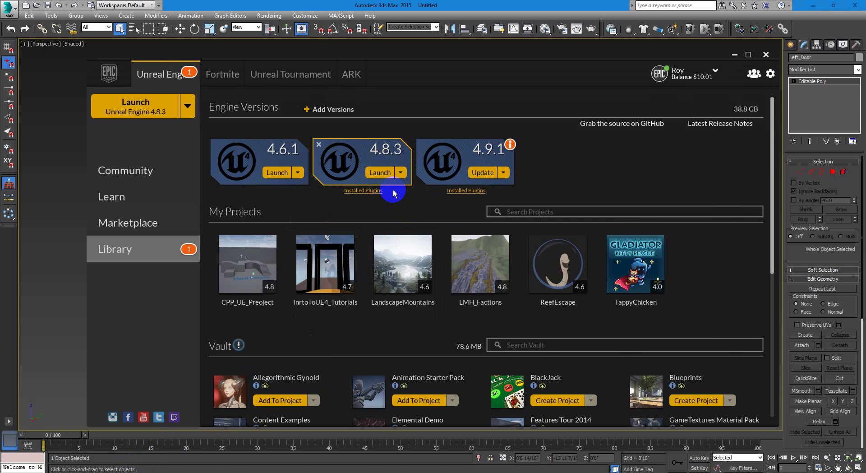
click(381, 176)
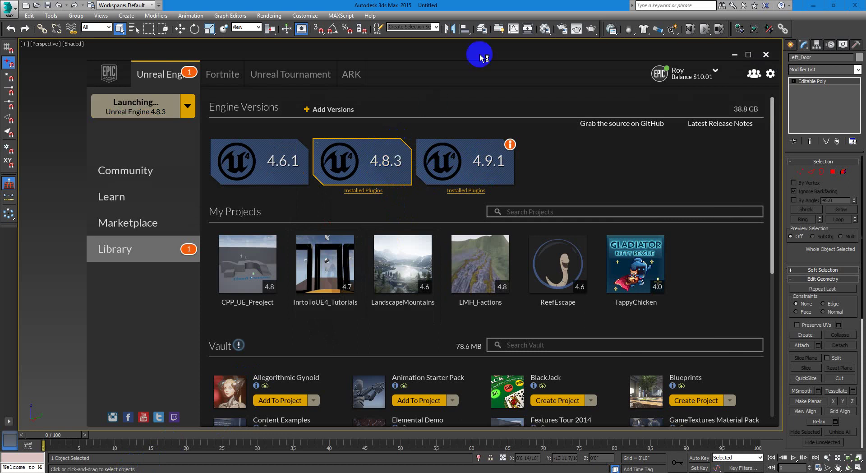
click(509, 6)
Select the Elevator_Floor cabin object and examine its outer walls and underside.
middle_drag(416, 251, 446, 245)
alt+middle_drag(392, 297, 405, 233)
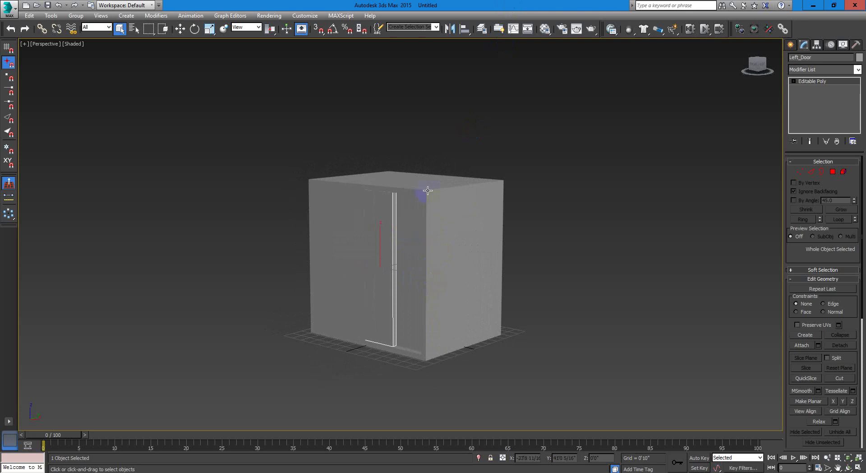
click(447, 218)
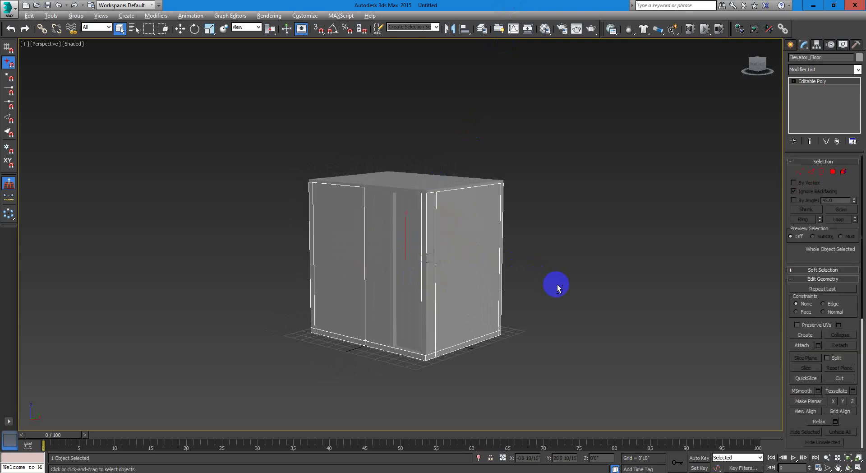
alt+middle_drag(555, 284, 238, 270)
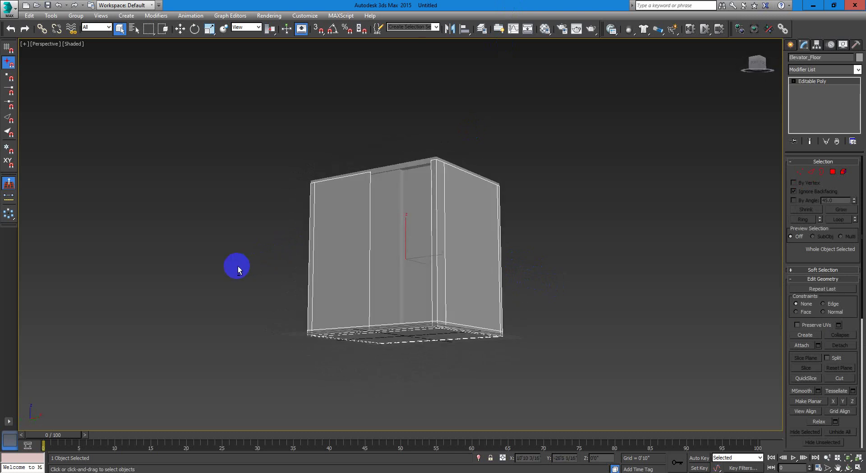
alt+middle_drag(442, 334, 466, 303)
scroll(414, 351, up, 4)
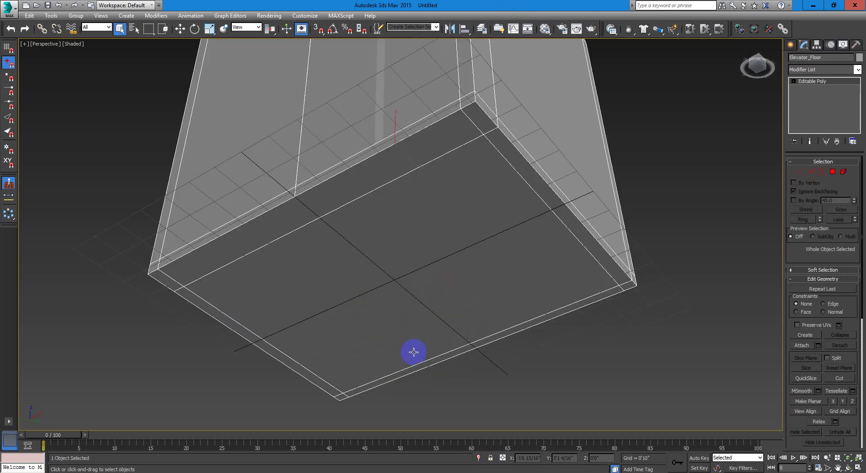
scroll(402, 272, down, 5)
alt+middle_drag(403, 215, 411, 232)
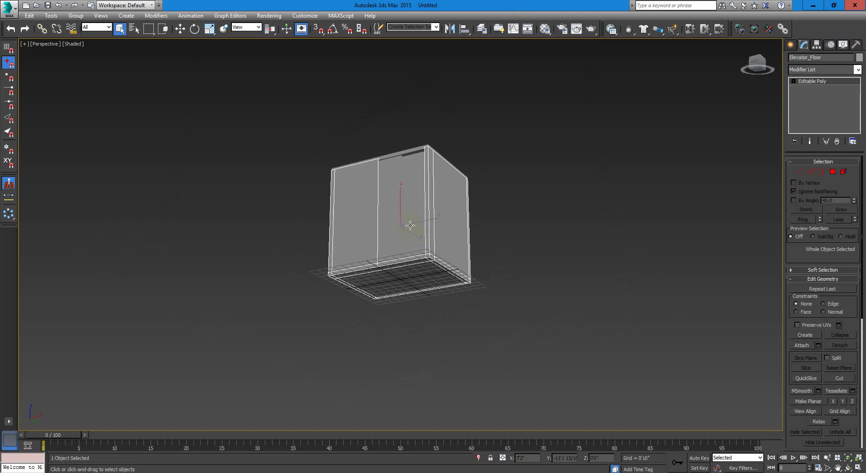
Display the transform gizmo on the cabin and examine where its pivot point sits relative to the floor's underside.
key(w)
scroll(403, 236, up, 4)
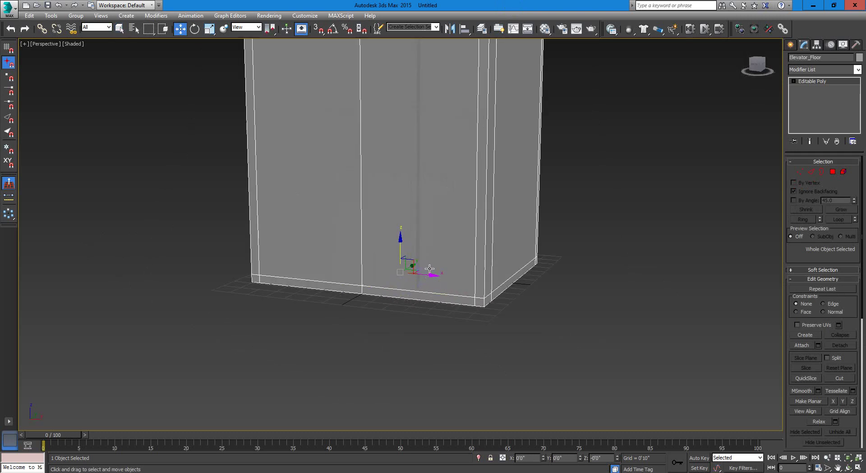
key(e)
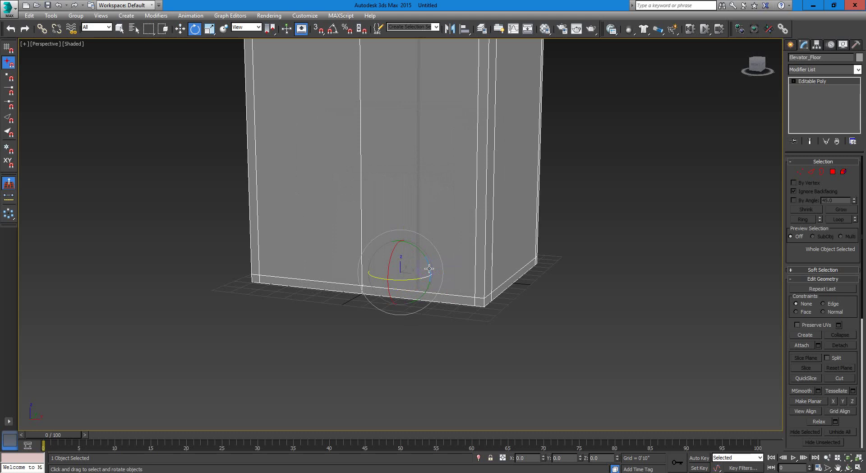
key(w)
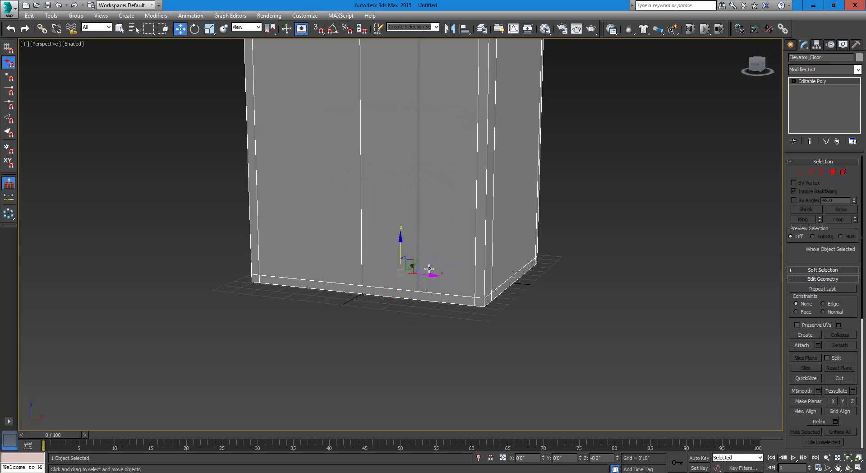
alt+middle_drag(487, 320, 479, 272)
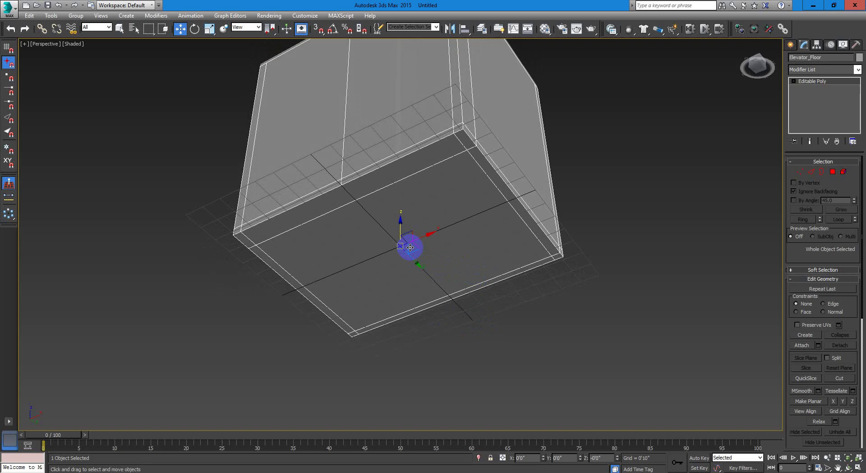
scroll(409, 247, up, 4)
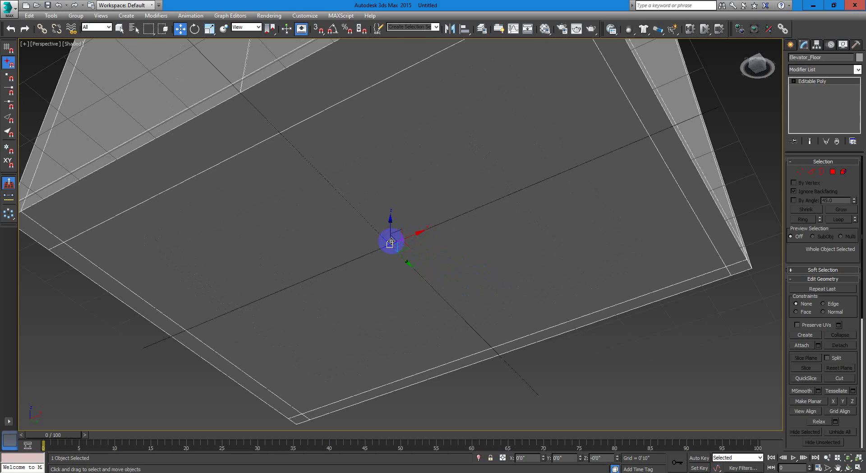
scroll(391, 242, down, 5)
alt+middle_drag(452, 209, 456, 255)
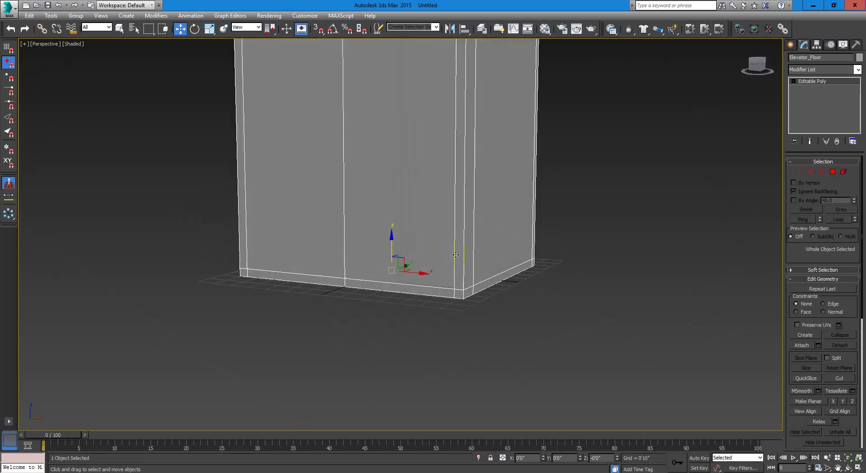
alt+middle_drag(461, 209, 458, 174)
Check the pivot point positions of the Left_Door and Elevator_Door objects.
click(363, 153)
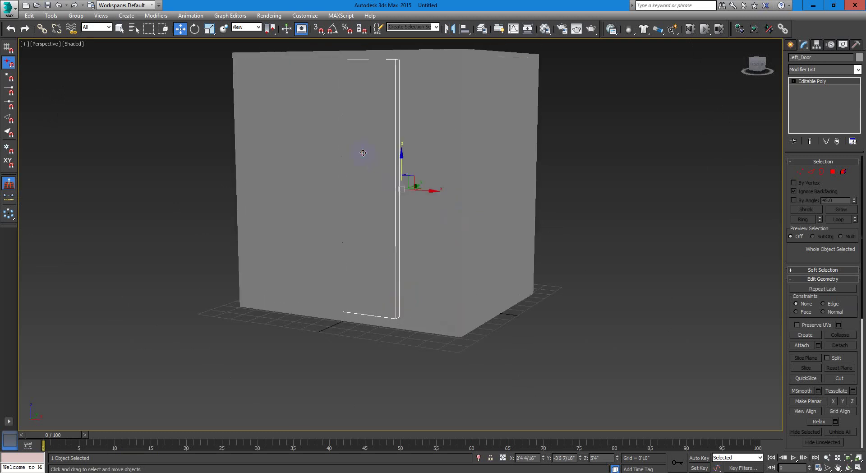
click(440, 108)
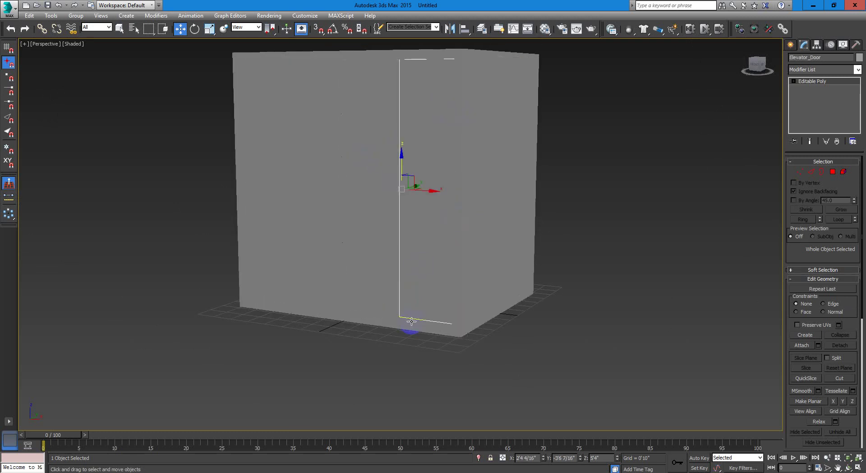
alt+middle_drag(393, 361, 391, 312)
alt+middle_drag(509, 195, 518, 241)
Select the Elevator_Floor cabin object and hide it.
click(120, 29)
click(300, 141)
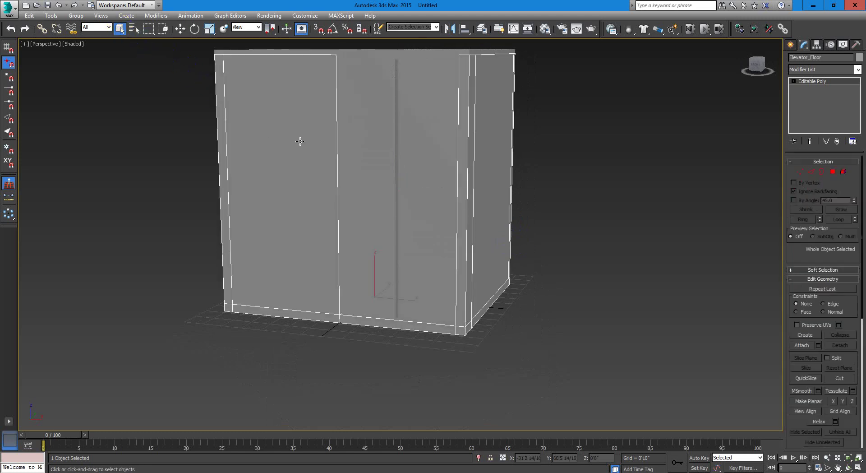
right_click(269, 147)
click(310, 117)
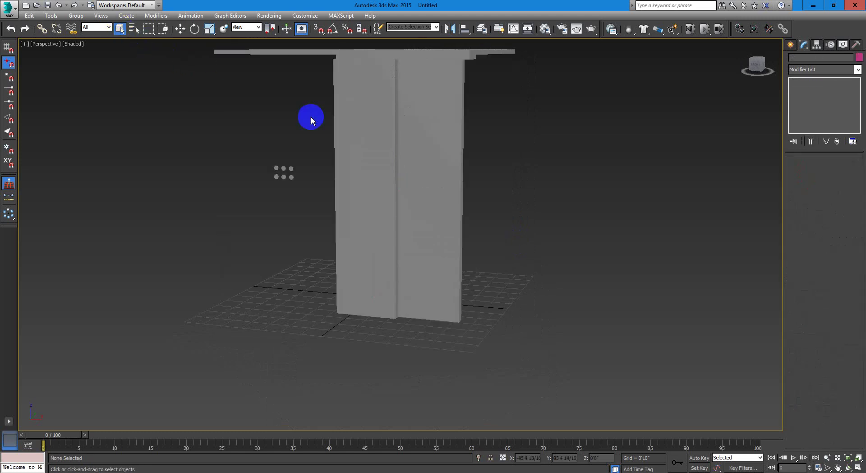
alt+middle_drag(272, 260, 314, 264)
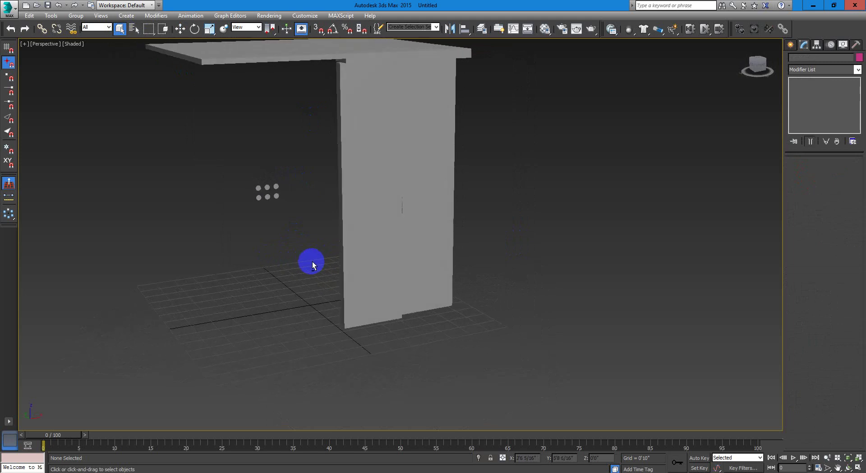
Select the Left_Door object, switch snapping from vertices to midpoints, and enable 3D snap and angle snap.
click(364, 236)
alt+middle_drag(500, 304, 54, 155)
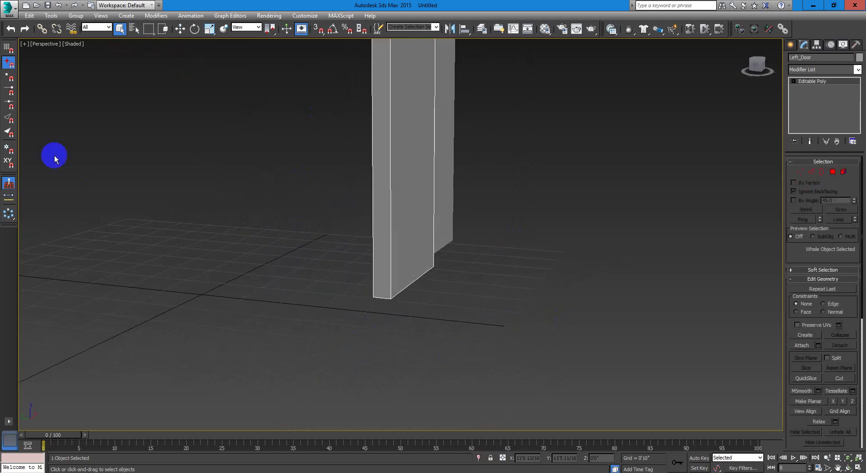
click(9, 107)
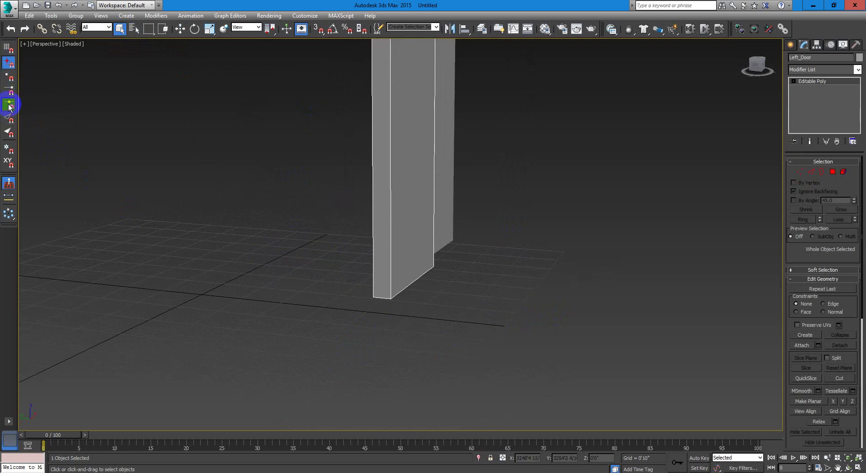
click(10, 62)
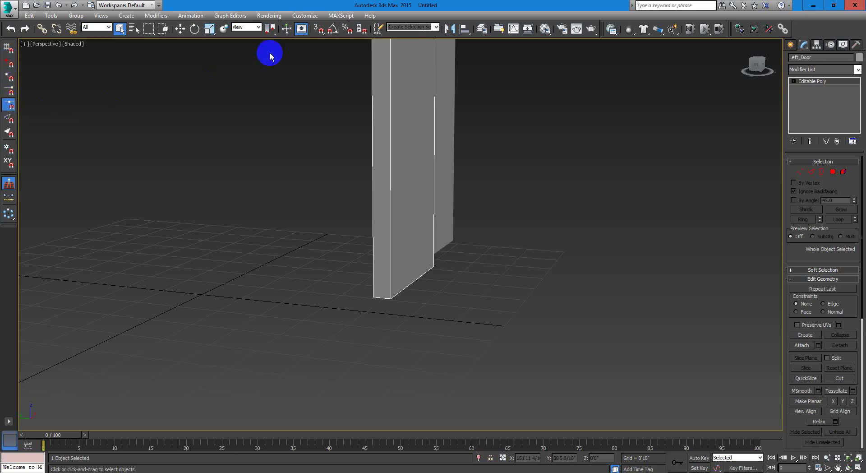
click(321, 27)
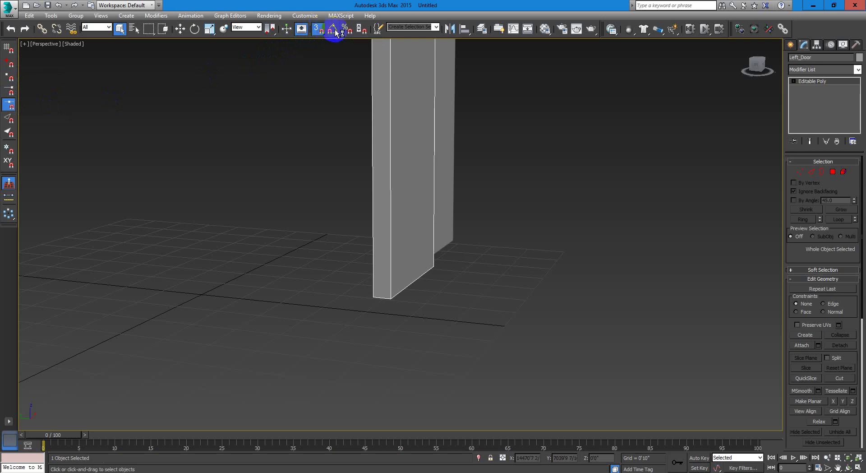
click(334, 29)
Add grid-point snapping and move Left_Door so the midpoint of its lower end edge lands on the grid origin.
key(w)
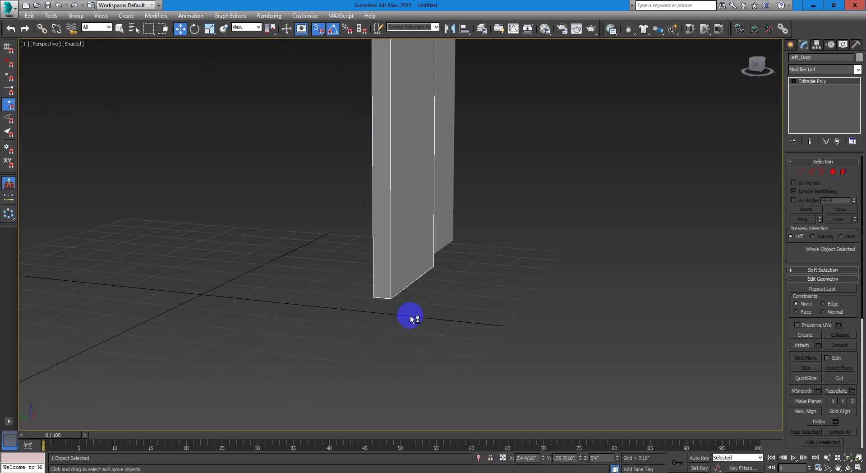
middle_drag(410, 316, 454, 321)
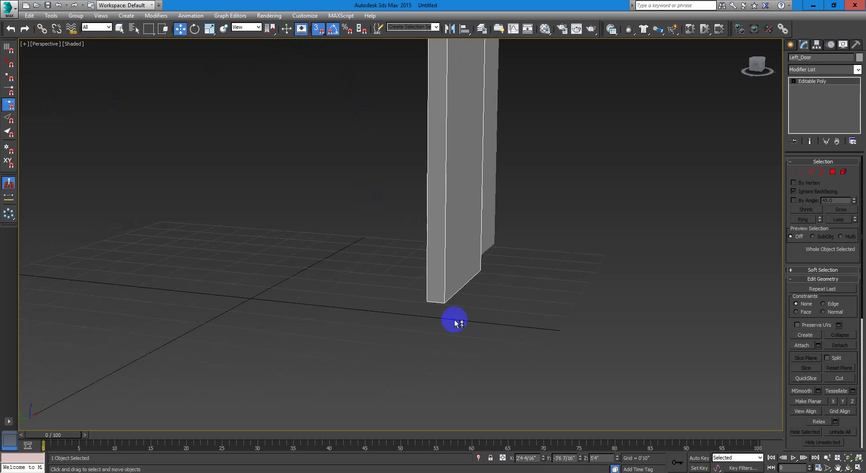
click(8, 48)
middle_drag(174, 200, 423, 261)
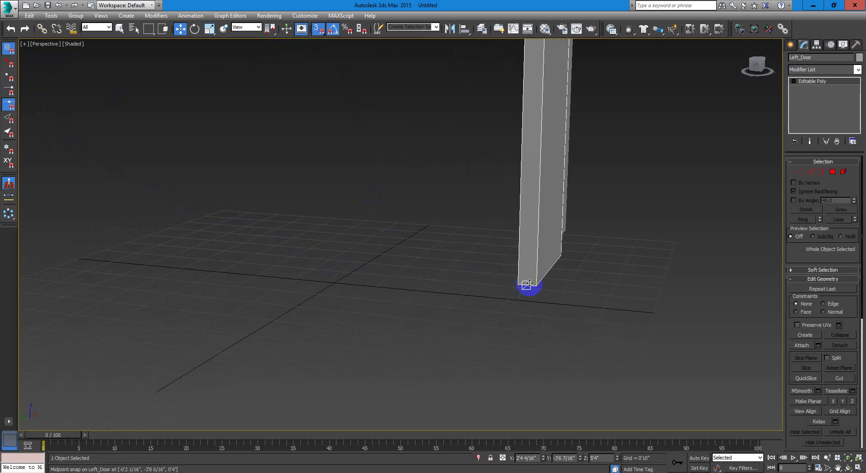
drag(526, 284, 335, 286)
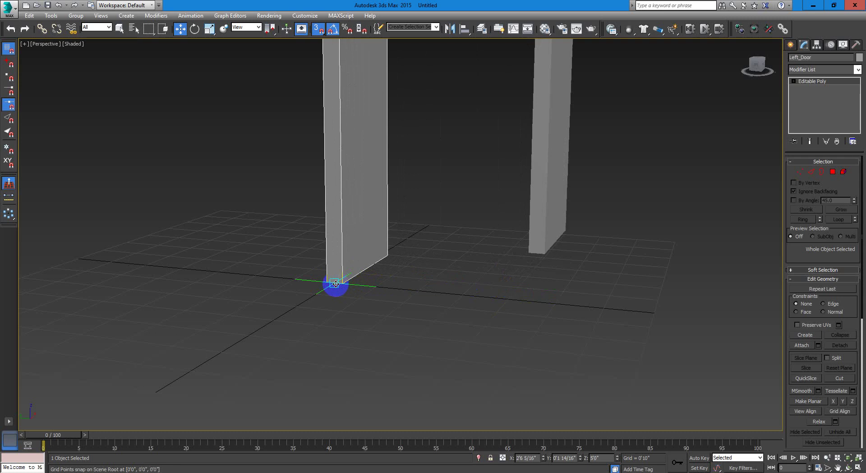
Snap the Elevator_Door object by its lower end edge's midpoint onto the grid origin, and switch 3D snapping off.
drag(626, 98, 510, 145)
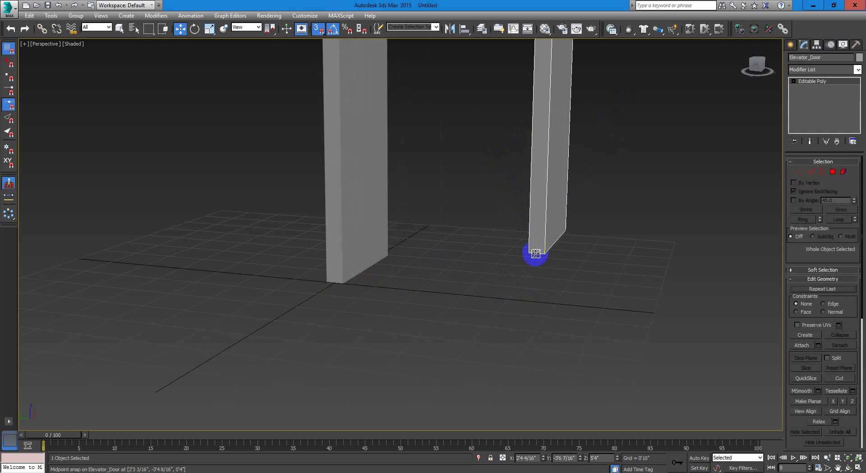
drag(537, 254, 331, 283)
middle_drag(433, 253, 423, 329)
scroll(423, 328, down, 5)
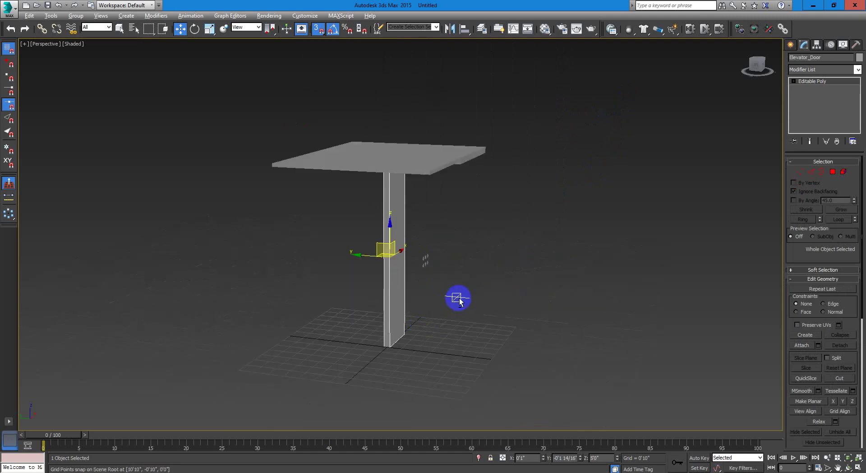
alt+middle_drag(456, 298, 481, 296)
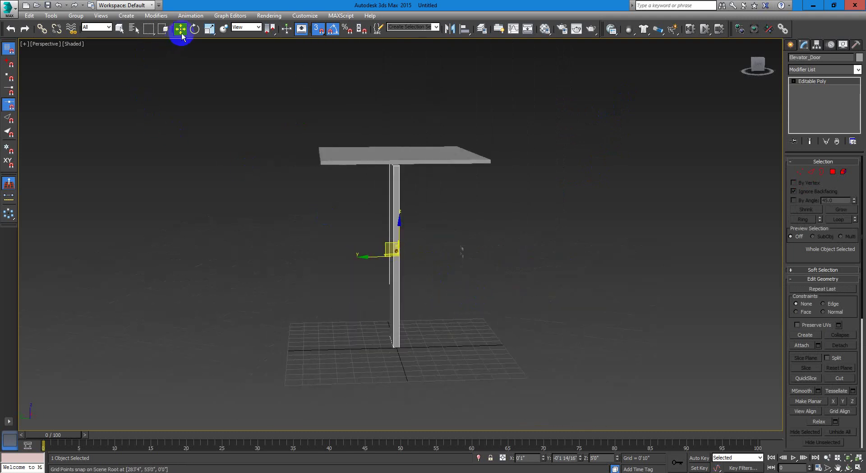
click(319, 29)
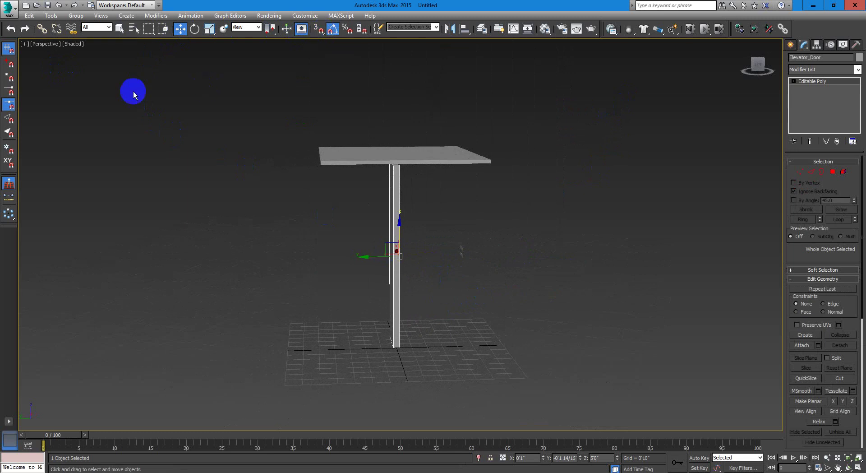
Examine the pivot positions of the control panel's six button cylinders, individually and selected together.
alt+middle_drag(548, 247, 505, 262)
scroll(493, 246, up, 3)
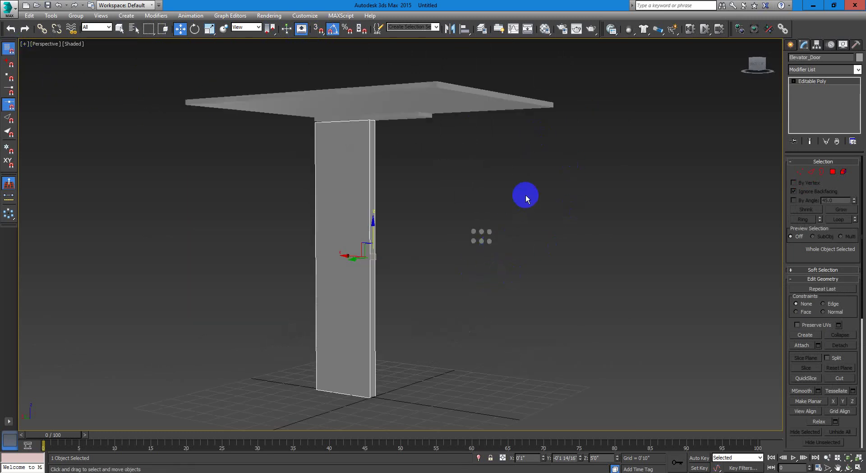
scroll(470, 240, up, 4)
click(475, 222)
click(494, 223)
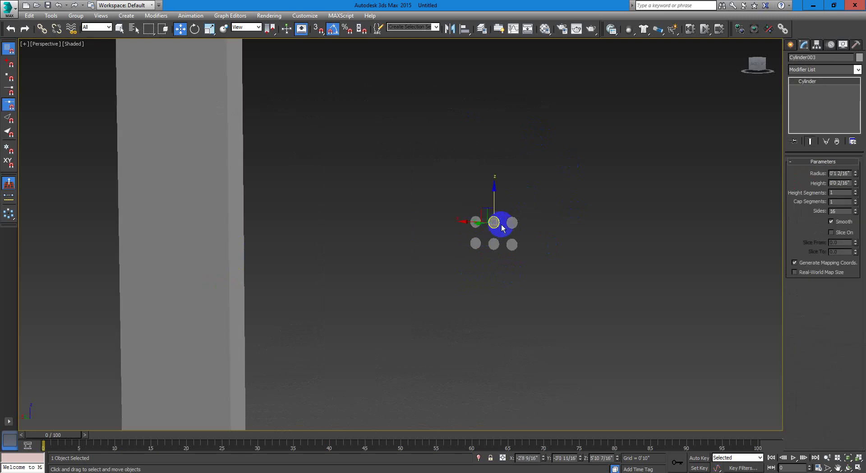
click(512, 223)
click(513, 244)
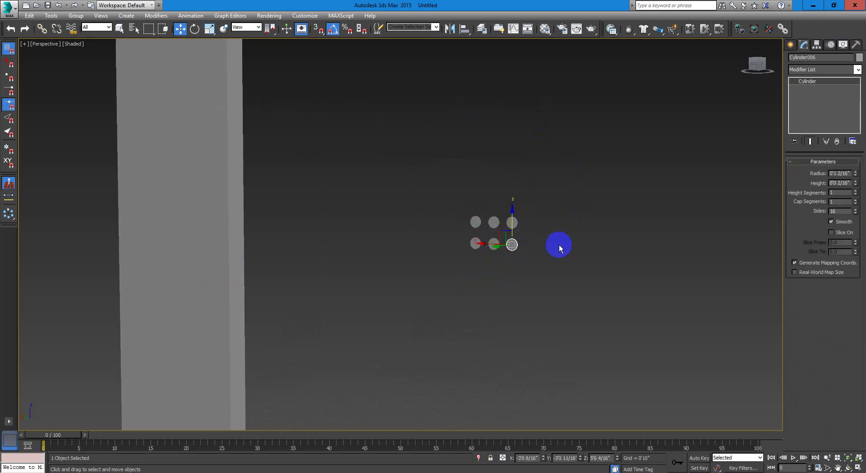
key(z)
alt+middle_drag(559, 245, 404, 299)
scroll(405, 299, down, 5)
drag(505, 128, 255, 349)
scroll(441, 223, down, 6)
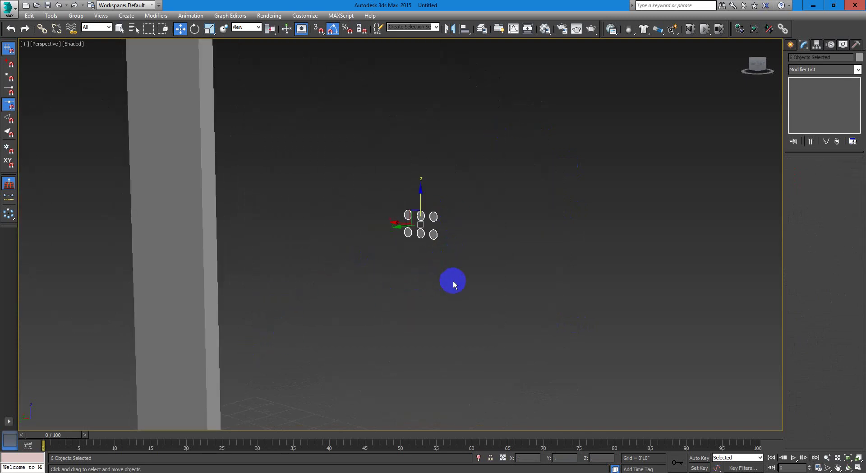
scroll(414, 245, up, 5)
Deselect the buttons and check the object names of the ceiling and the door.
click(120, 28)
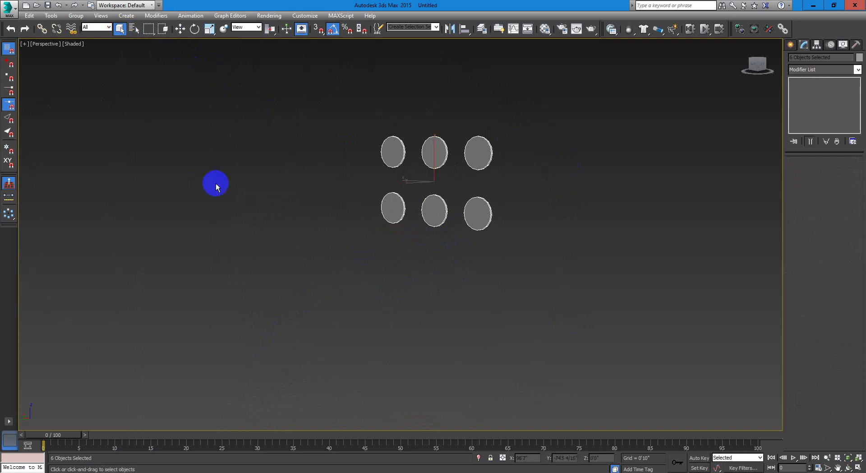
scroll(226, 181, down, 5)
click(237, 179)
scroll(135, 185, down, 3)
click(116, 166)
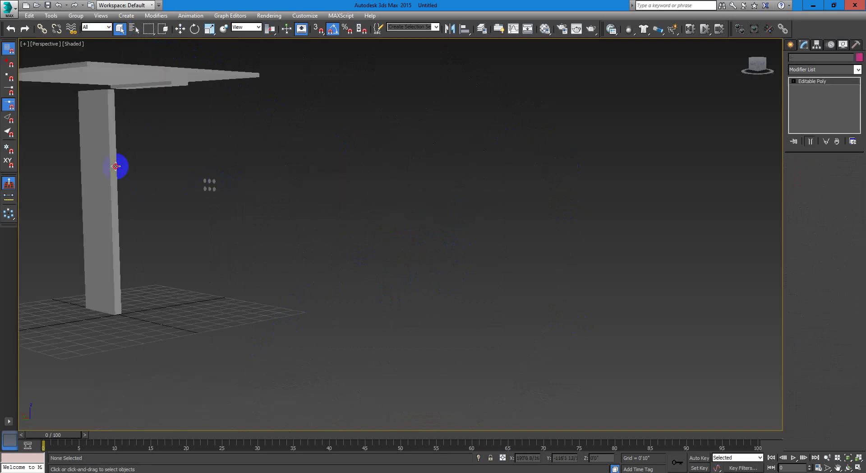
click(123, 68)
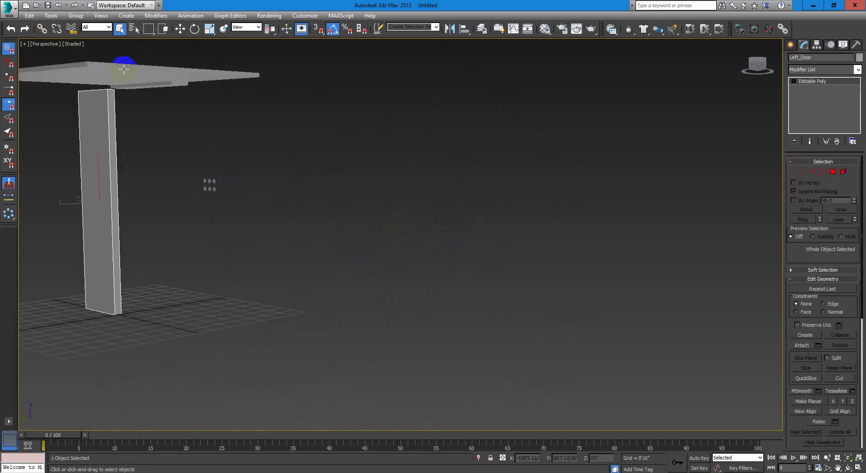
click(97, 163)
Rename the three buttons of the control panel's upper row F_1, F_2 and F_3.
scroll(197, 175, up, 8)
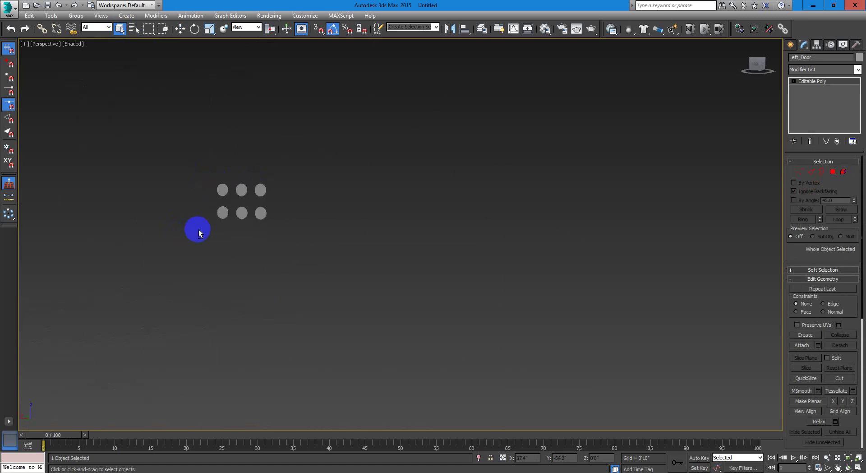
click(172, 183)
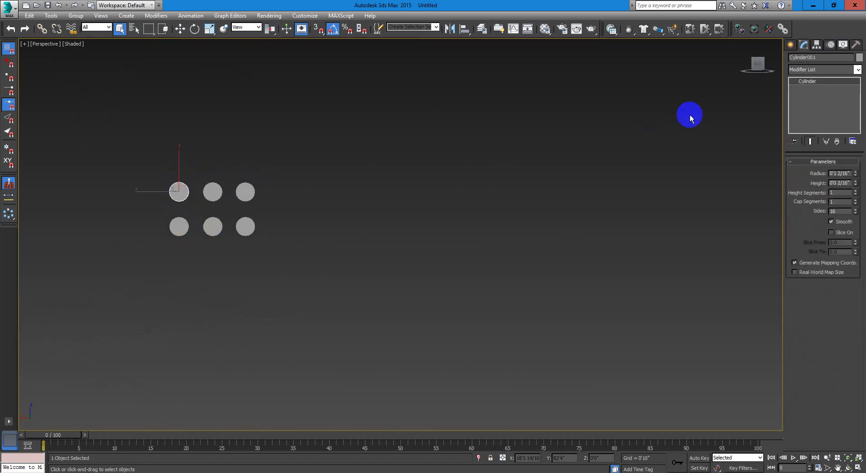
drag(822, 58, 780, 53)
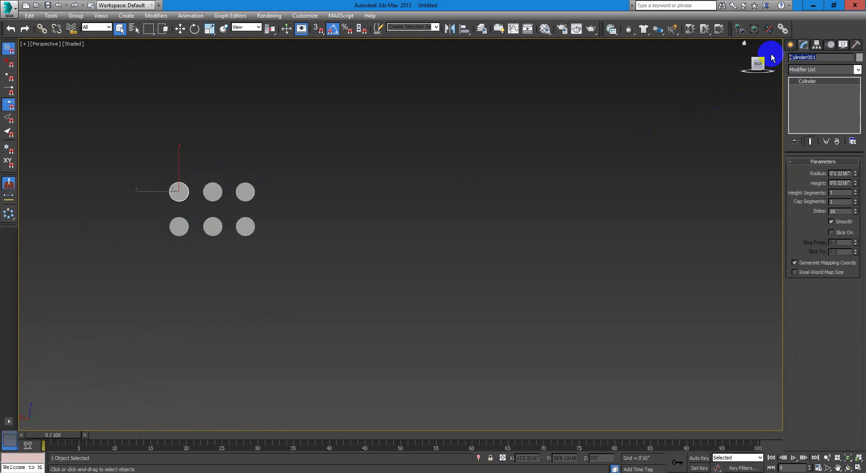
text(F_1)
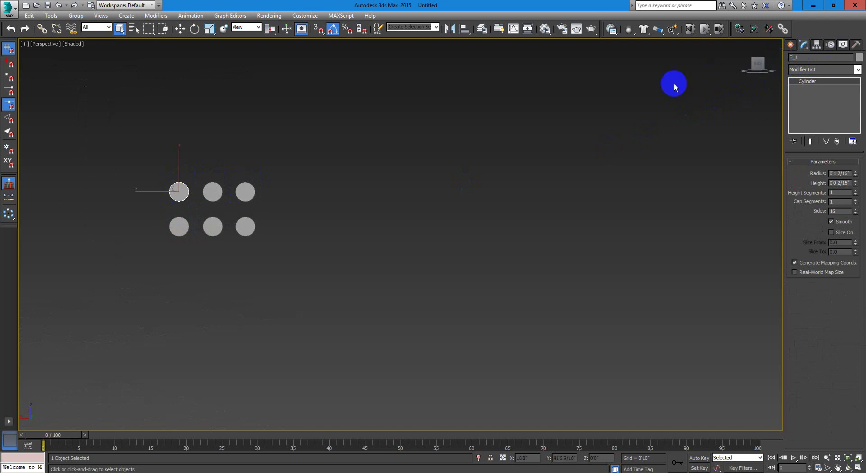
click(218, 198)
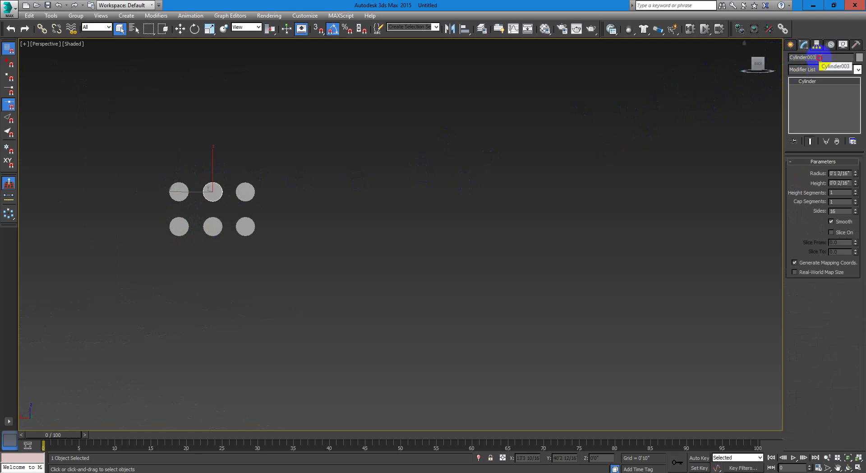
drag(825, 57, 725, 64)
text(F)
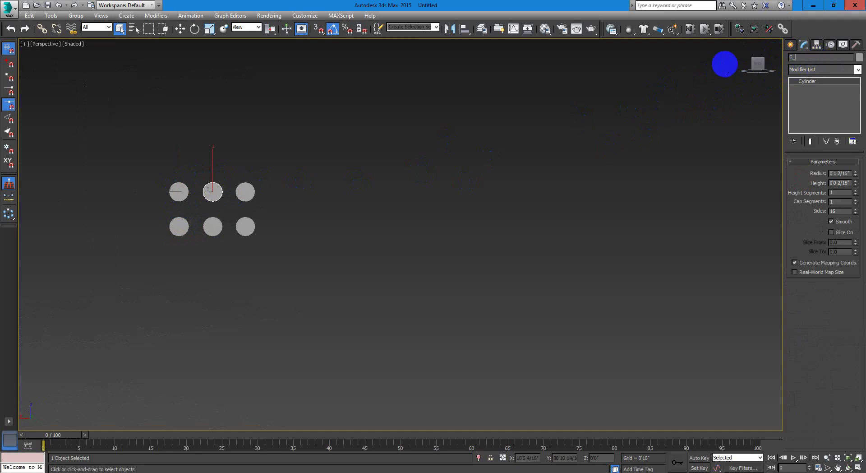
text(_2)
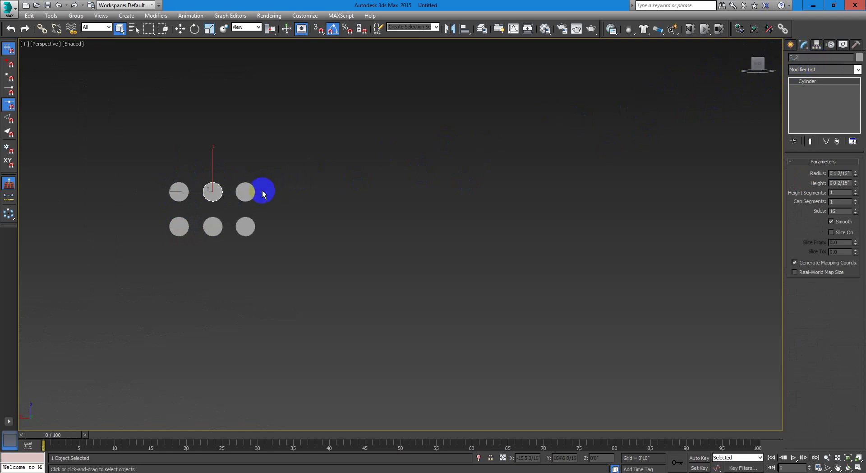
click(248, 192)
click(826, 57)
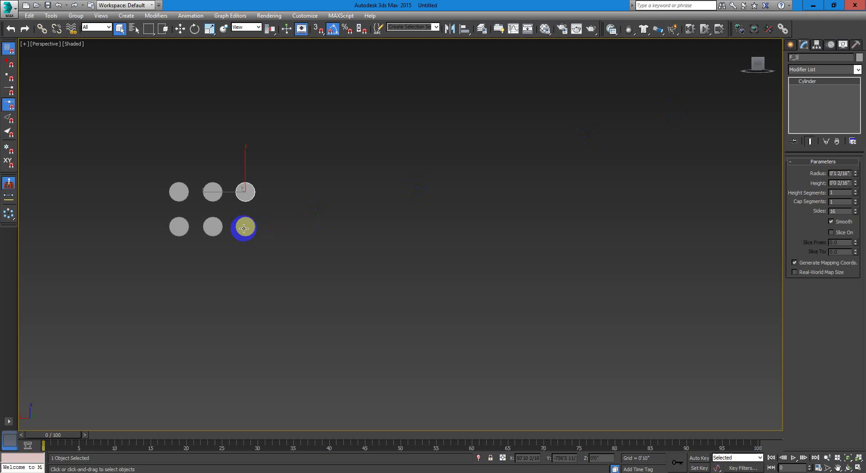
Rename the three buttons of the control panel's lower row, continuing the F_ numbering in order up to F_6.
click(178, 226)
click(827, 57)
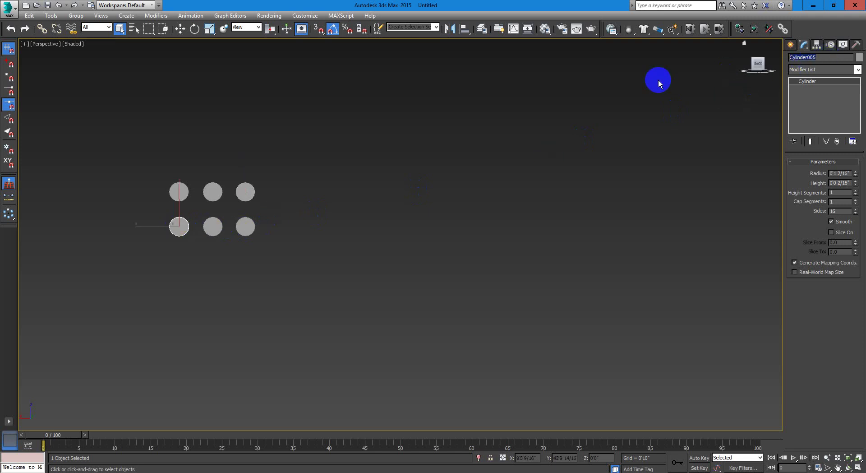
text(F_4)
click(213, 226)
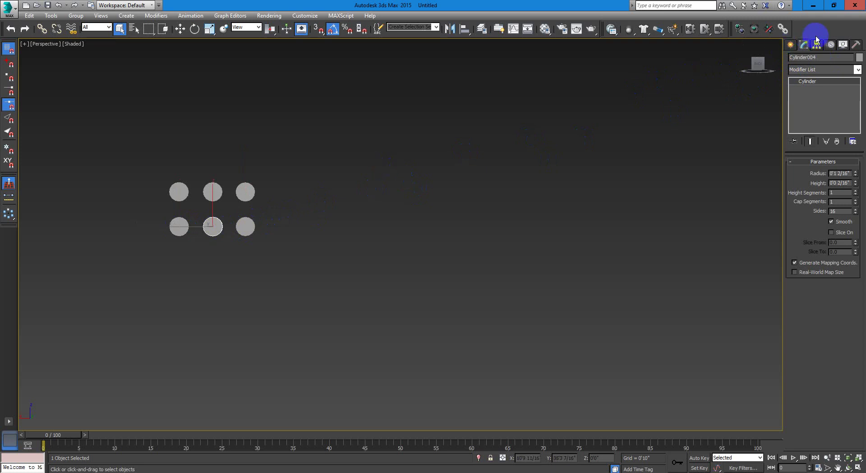
click(827, 56)
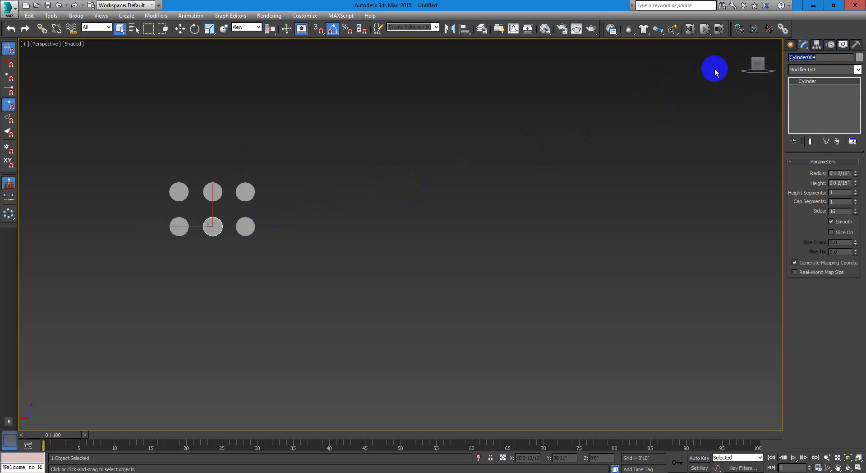
text(F_5)
click(244, 226)
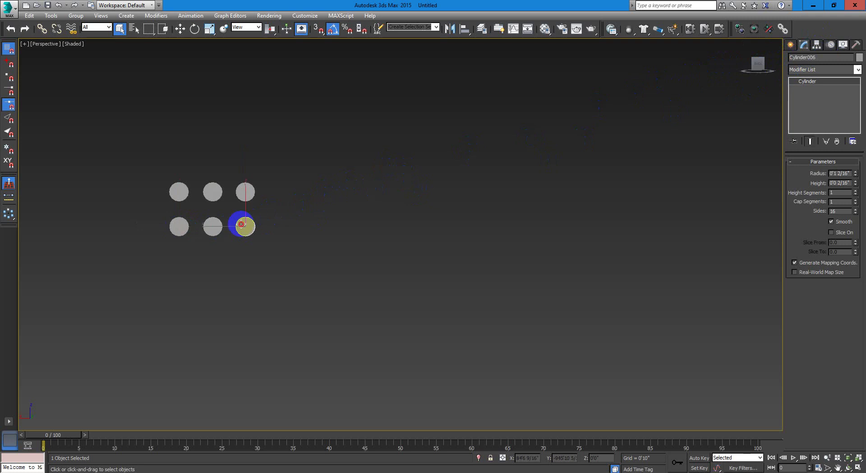
click(824, 57)
text(F_6)
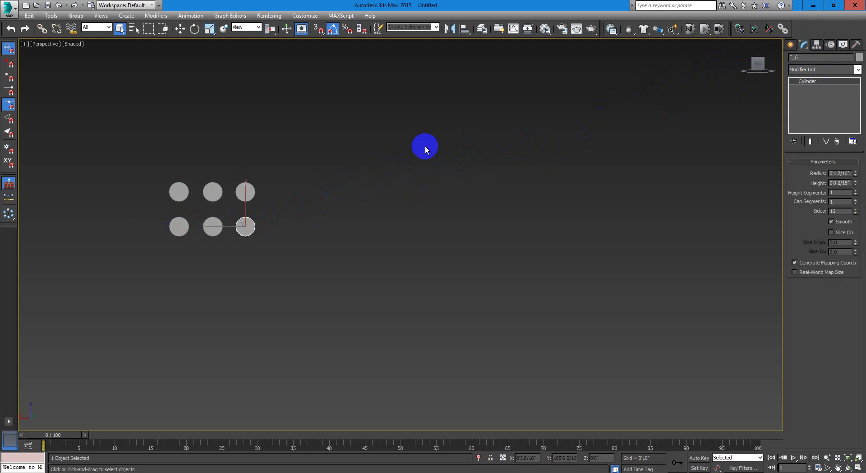
Select all six panel buttons and move them to the grid origin by setting their X, Y and Z positions to 0.
drag(416, 145, 110, 294)
key(w)
scroll(299, 263, down, 3)
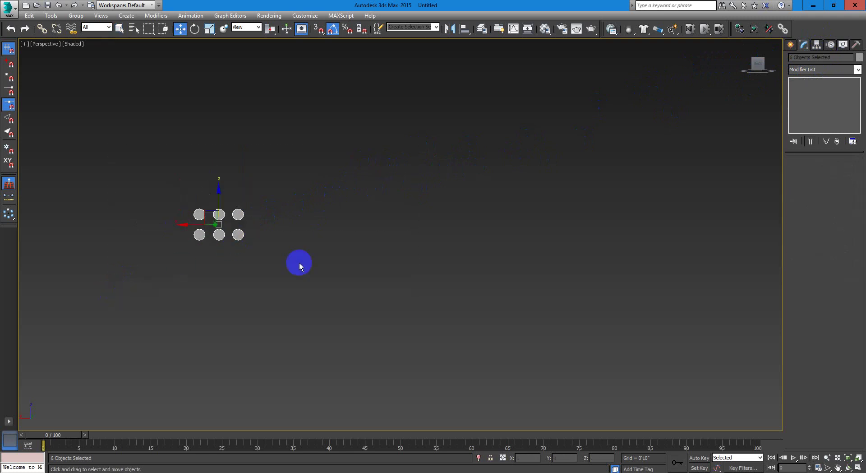
alt+middle_drag(382, 269, 477, 234)
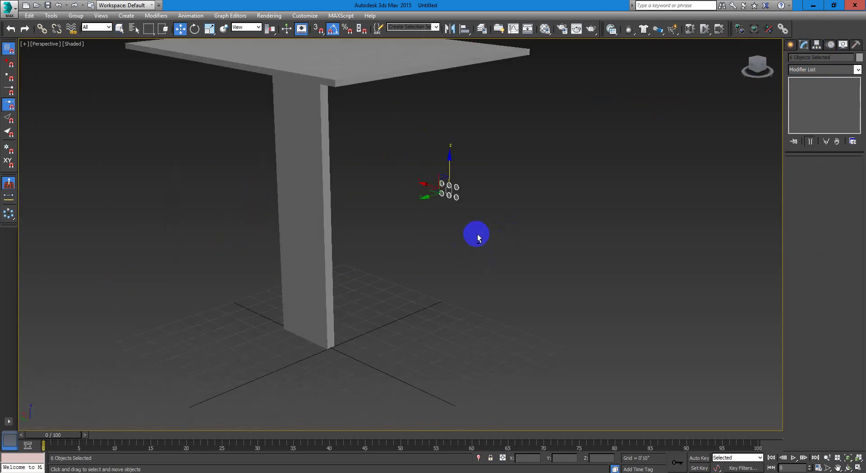
click(530, 458)
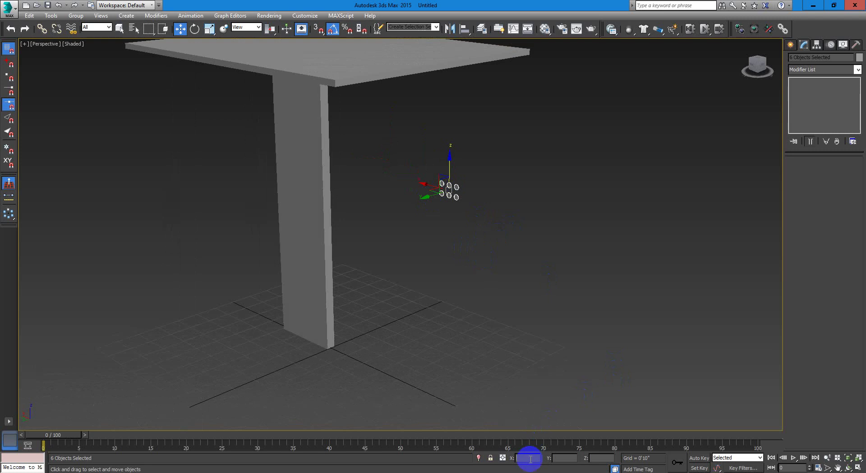
key(Tab)
text(0)
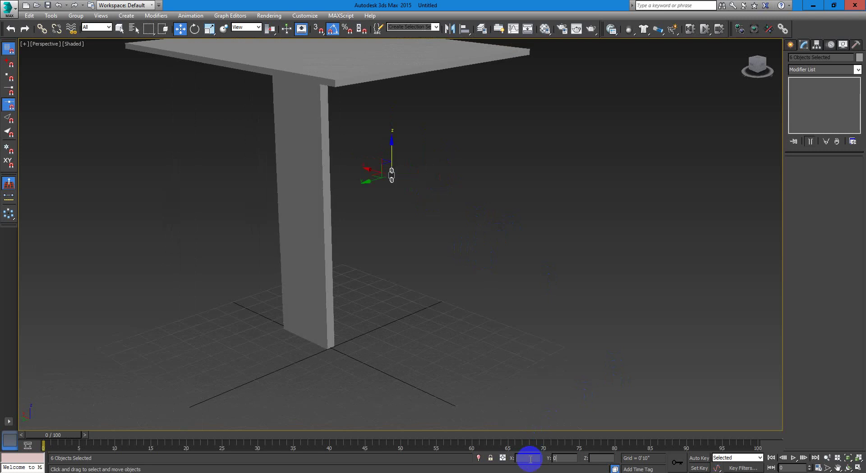
key(Tab)
key(Return)
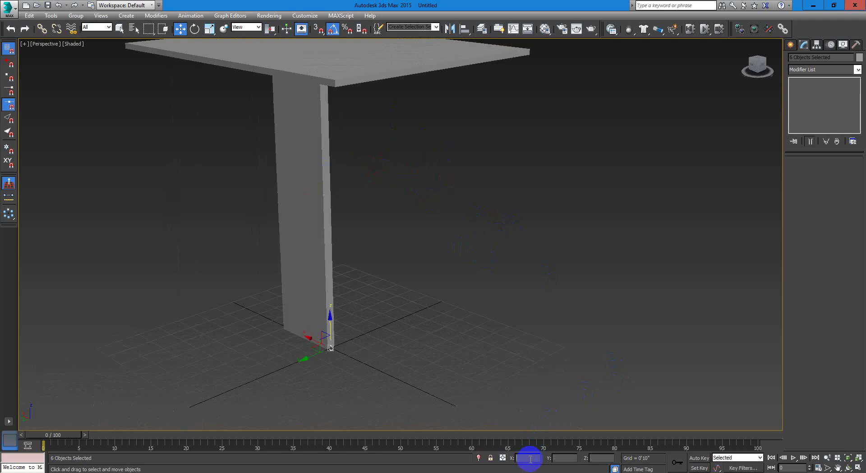
Select the elevator ceiling and examine its corners, underside and pivot relative to the door from several angles.
click(120, 29)
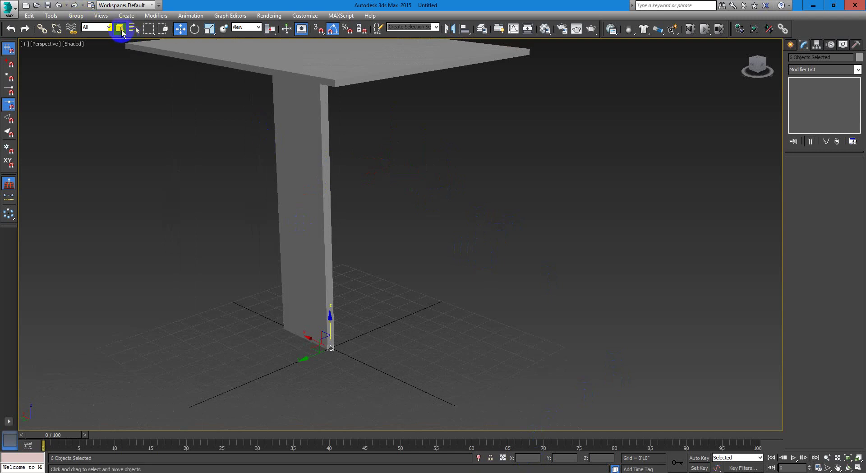
alt+middle_drag(388, 141, 391, 96)
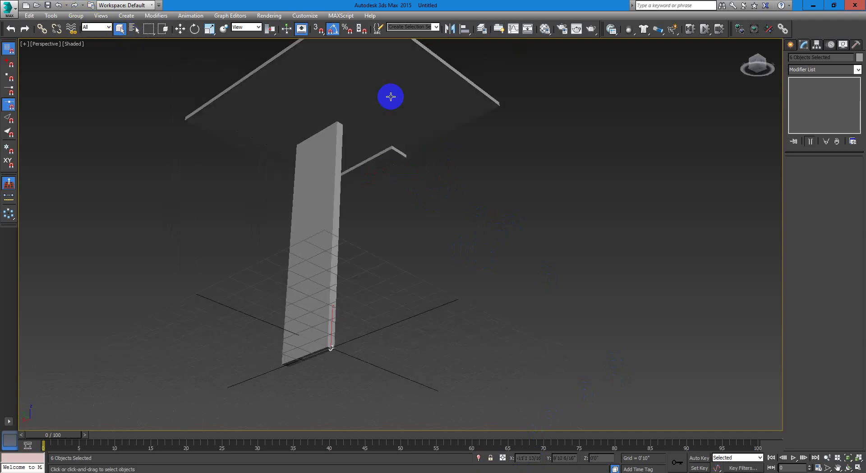
click(391, 97)
alt+middle_drag(449, 117, 402, 150)
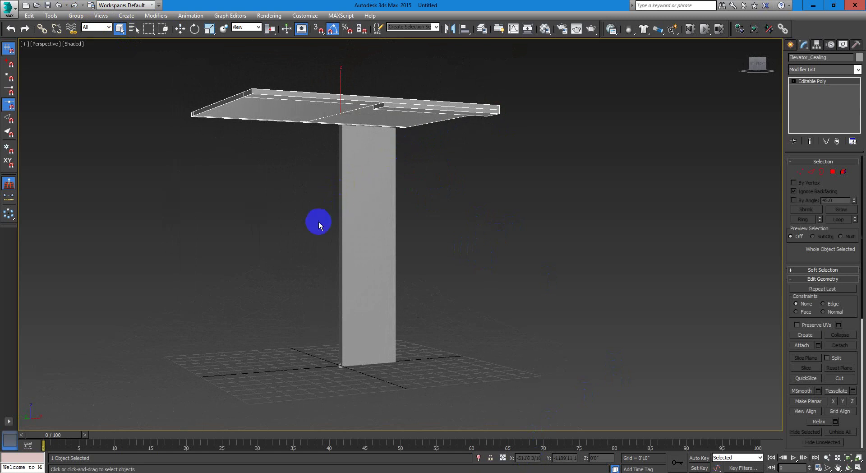
mouse_move(318, 221)
alt+middle_down()
mouse_move(338, 224)
mouse_move(323, 217)
alt+middle_up()
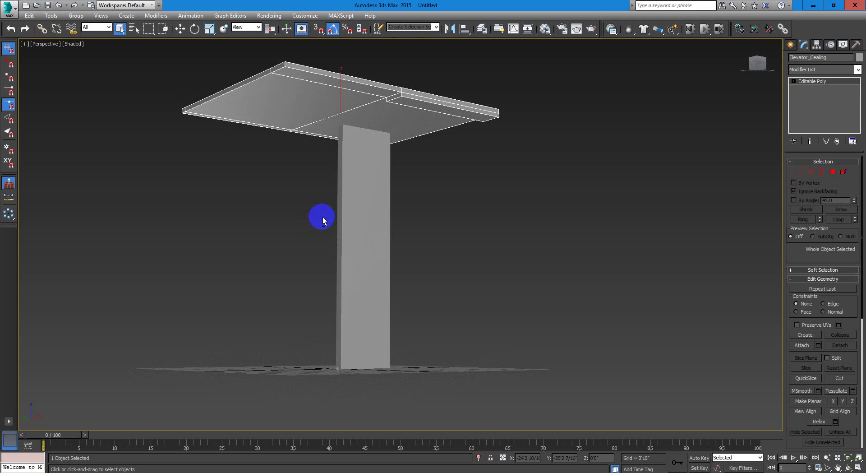
alt+middle_drag(285, 174, 329, 155)
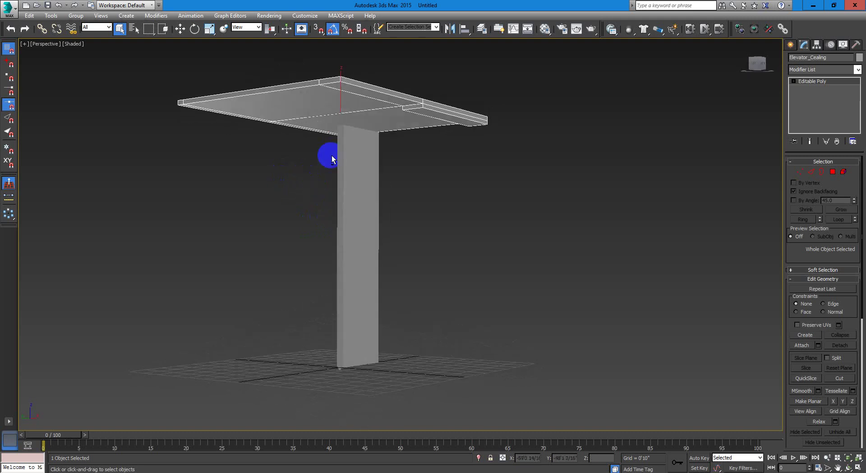
alt+middle_drag(176, 103, 280, 72)
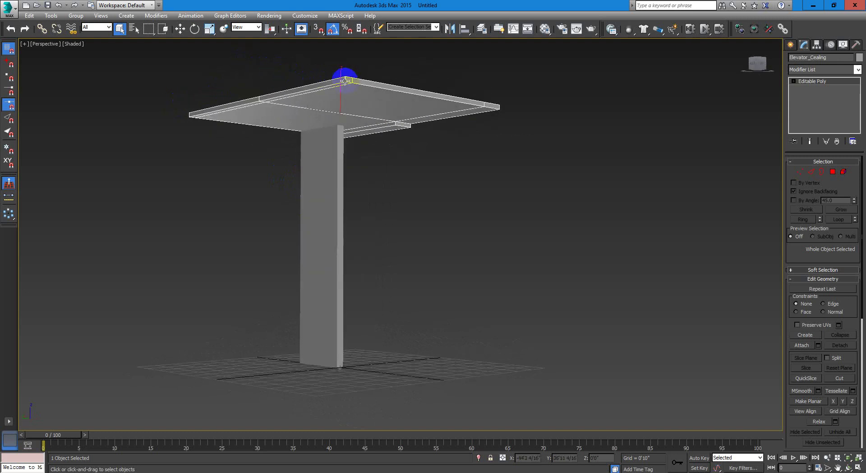
alt+middle_drag(484, 152, 435, 163)
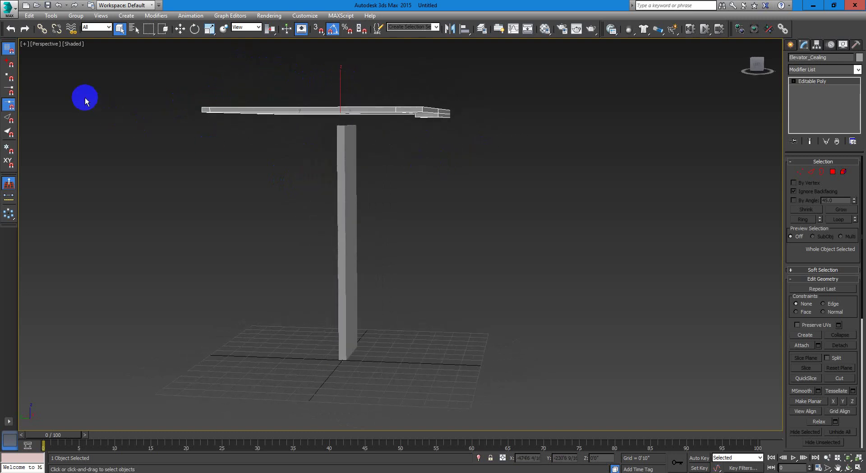
Switch the snap target from midpoint to endpoint, keeping grid points, and turn on 3D snapping.
click(8, 91)
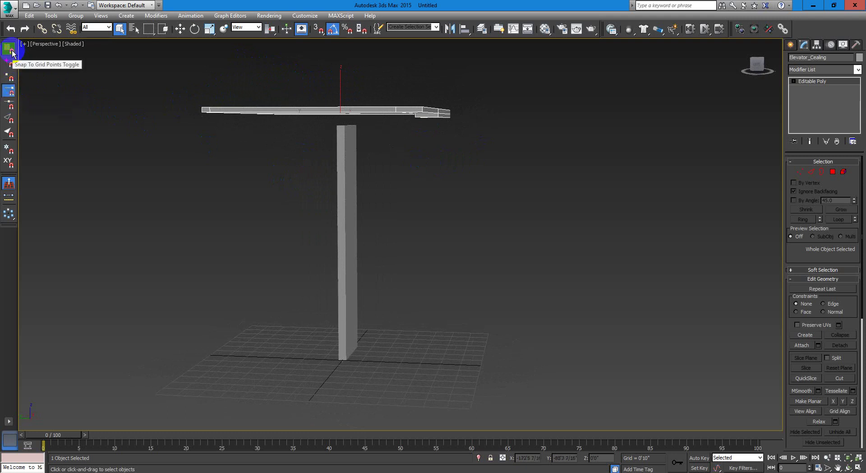
alt+middle_drag(405, 240, 390, 247)
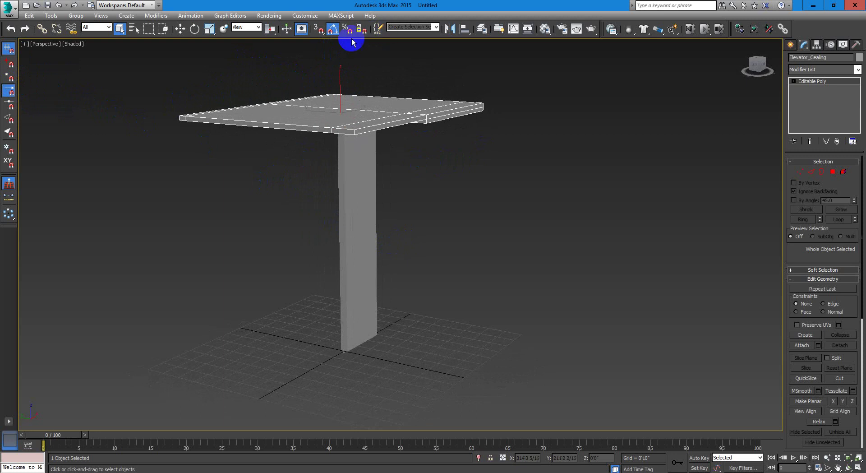
click(319, 28)
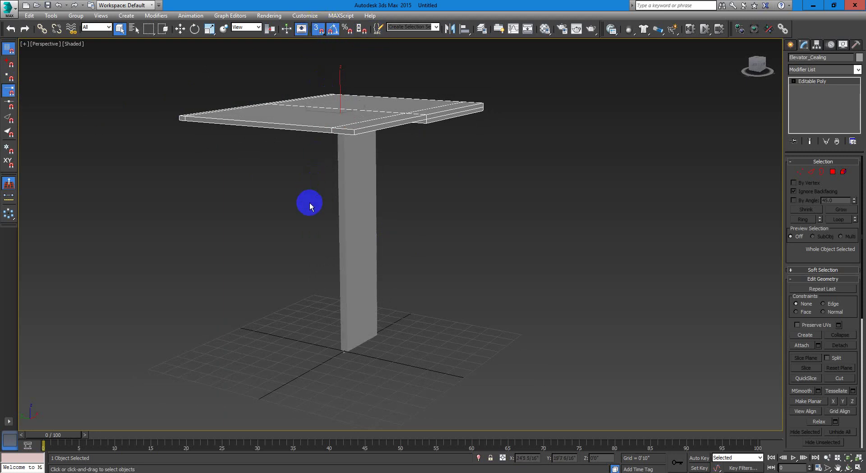
Move the ceiling down from above the door onto the grid plane beside it, snapping its lower corner near the origin.
key(w)
mouse_move(325, 204)
mouse_down()
mouse_move(343, 115)
mouse_move(353, 134)
mouse_move(377, 141)
mouse_move(271, 56)
mouse_move(286, 93)
mouse_move(457, 347)
mouse_up()
scroll(456, 348, up, 6)
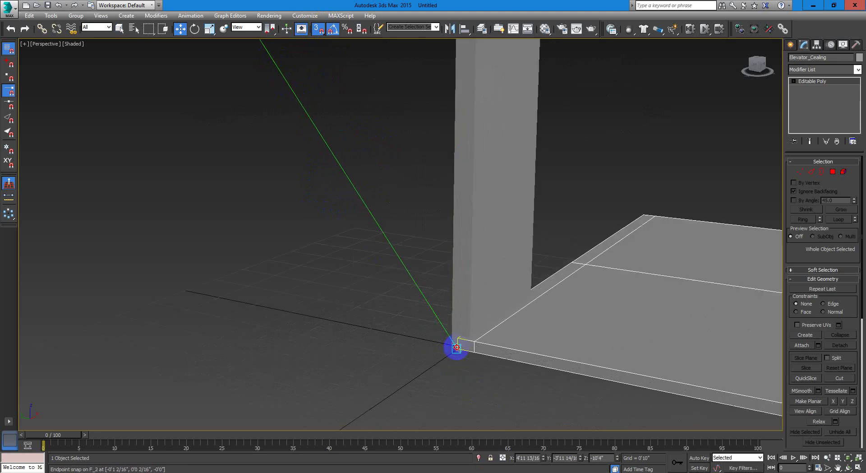
drag(457, 347, 462, 371)
alt+middle_drag(462, 371, 480, 351)
drag(479, 351, 671, 290)
middle_drag(671, 290, 516, 286)
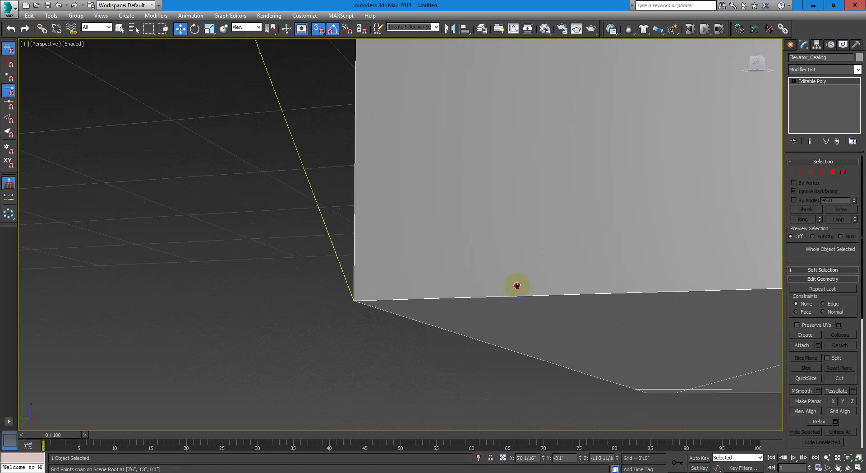
drag(516, 286, 519, 262)
middle_drag(519, 261, 360, 329)
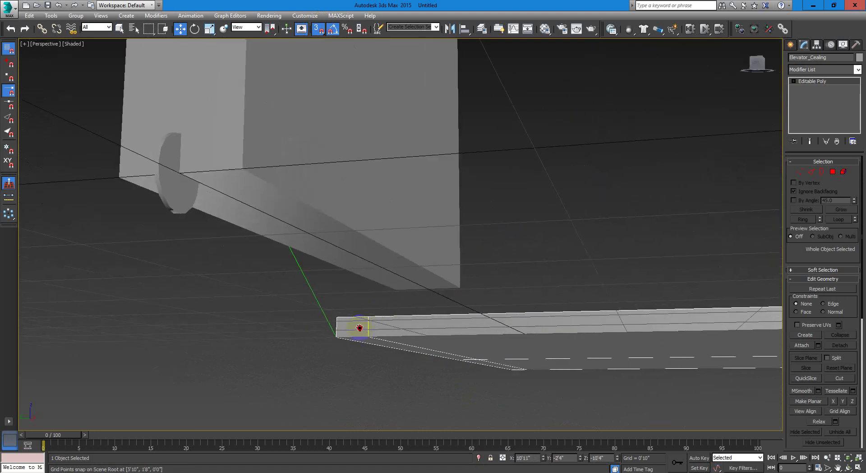
drag(360, 328, 540, 142)
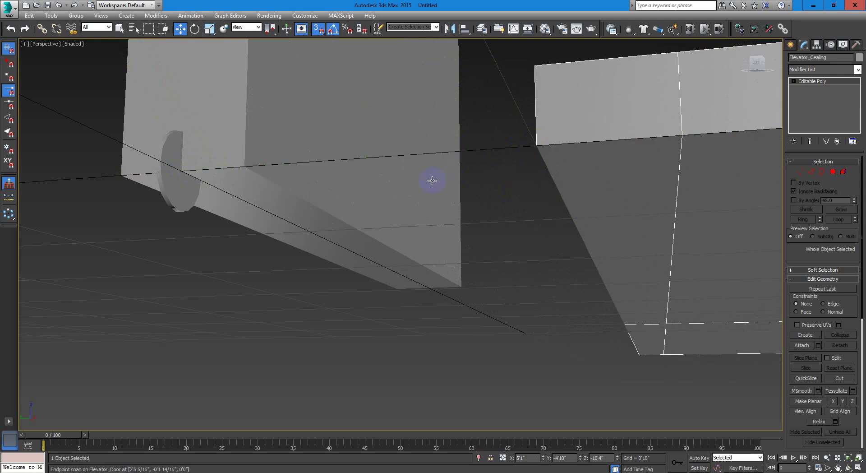
Hide the door and the panel buttons gathered at the origin, leaving only the ceiling.
scroll(429, 182, down, 3)
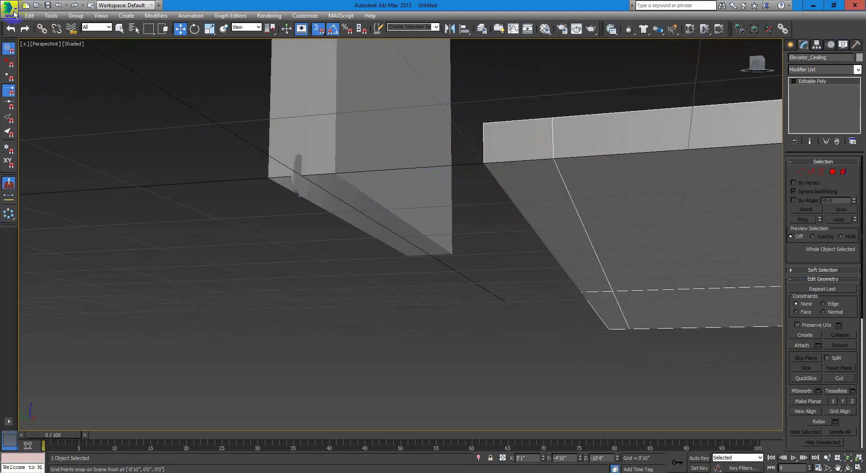
click(120, 29)
click(351, 143)
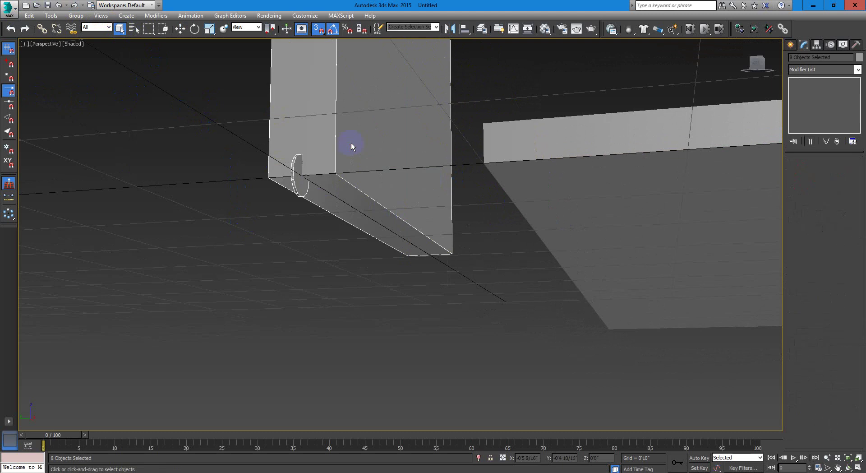
right_click(351, 142)
click(380, 118)
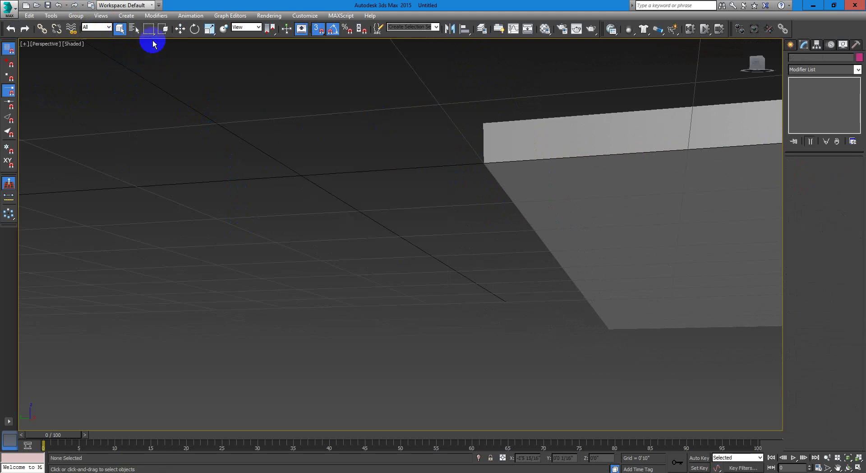
Snap the ceiling's lower outer corner to the grid origin at 0, 0, 0 and check its placement.
click(180, 28)
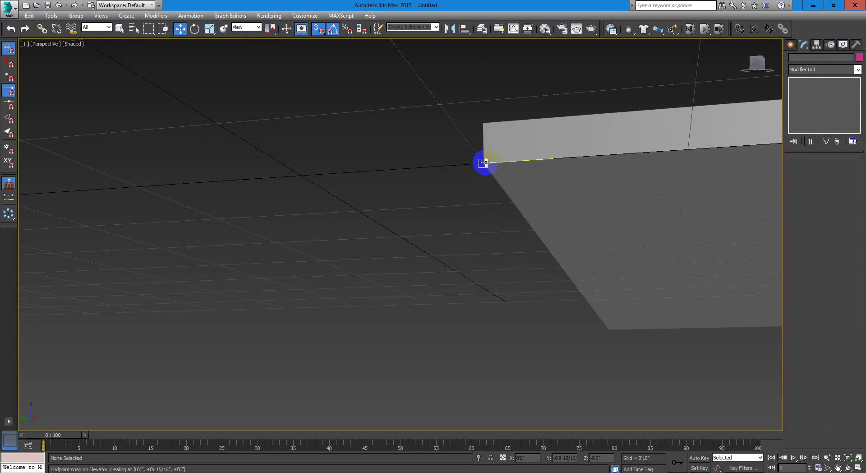
scroll(483, 163, up, 1)
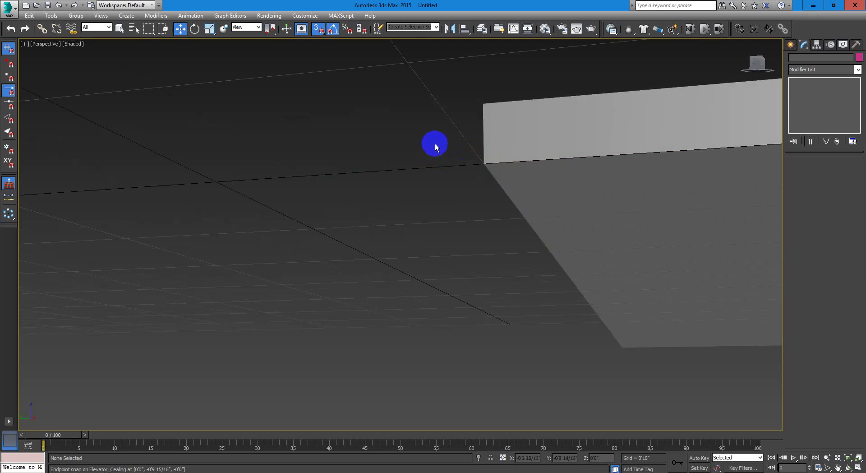
click(484, 163)
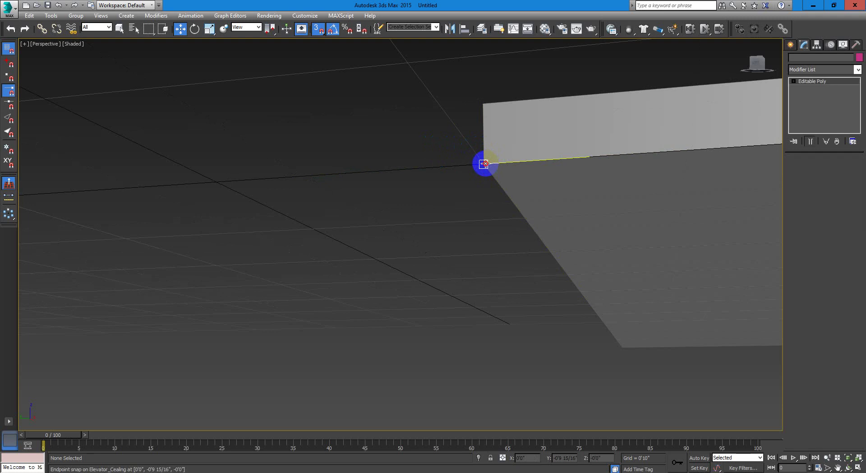
drag(484, 164, 217, 184)
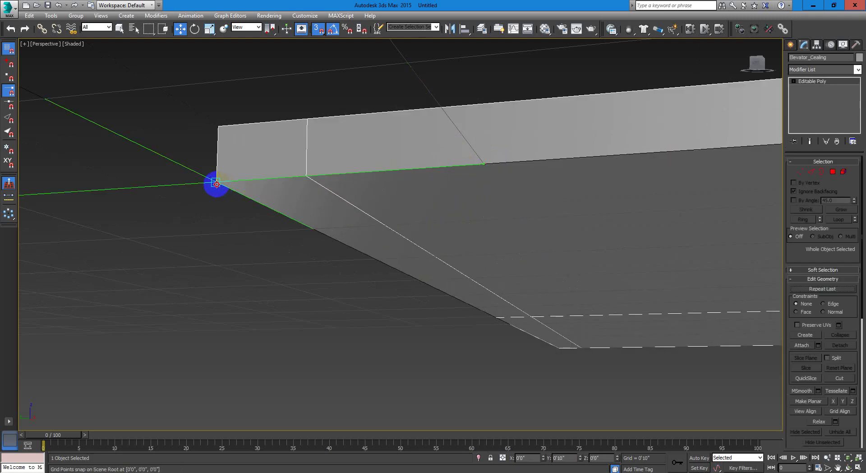
alt+middle_drag(246, 162, 262, 209)
scroll(273, 255, down, 5)
middle_drag(307, 295, 307, 252)
scroll(244, 297, up, 5)
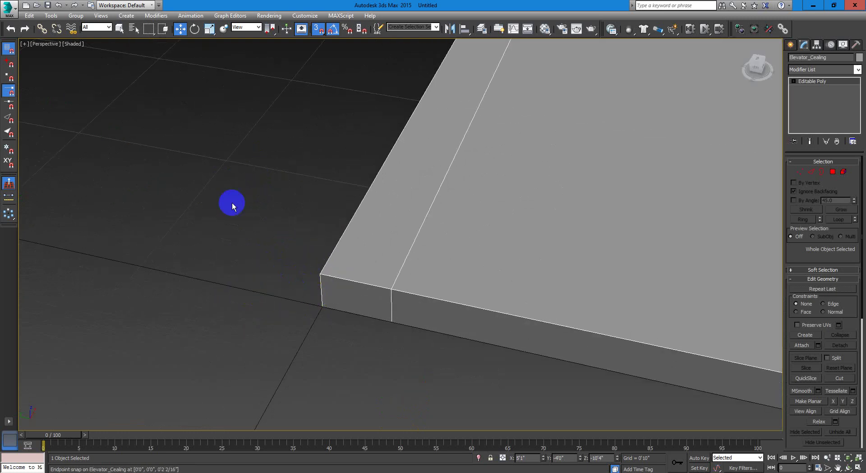
click(120, 28)
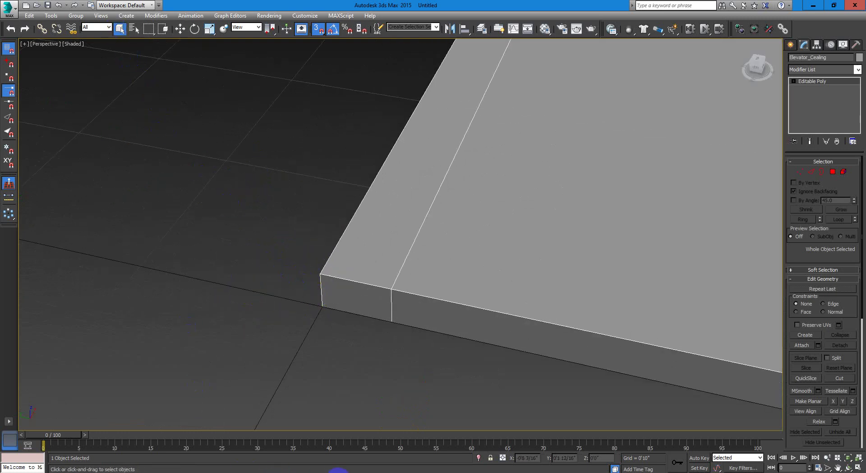
Switch to the Unreal Project Browser and open the InrtoToUE4_Tutorials project, converting it in-place.
mouse_move(417, 471)
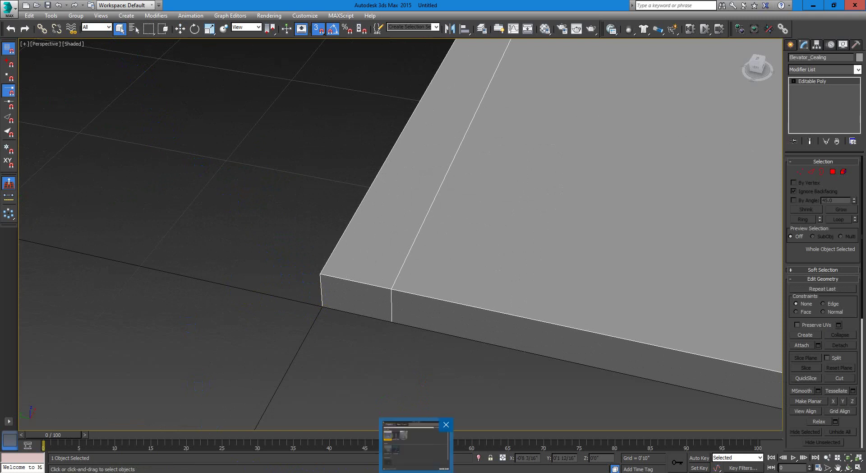
click(416, 444)
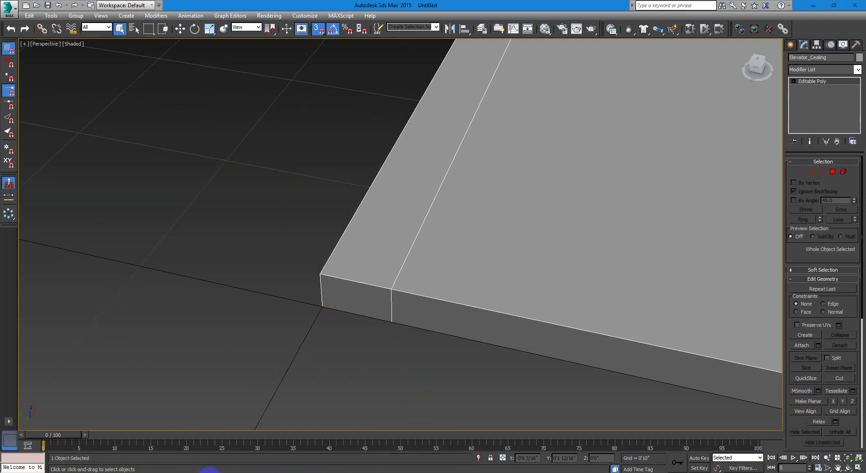
click(210, 472)
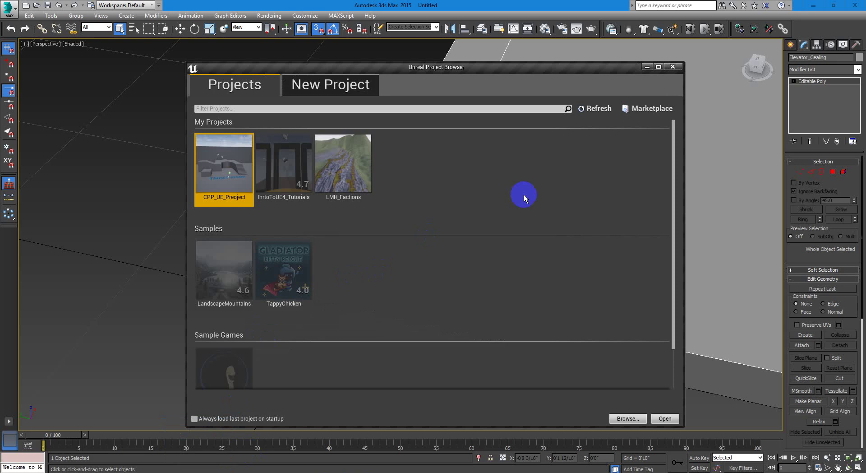
click(283, 171)
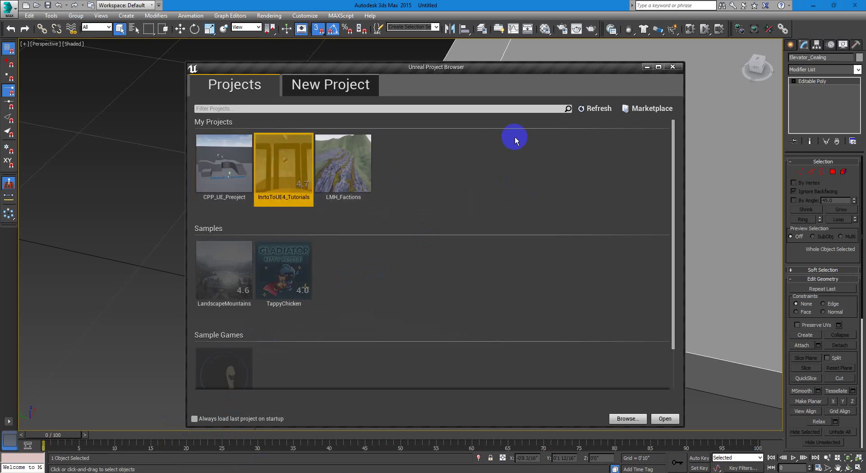
double_click(299, 160)
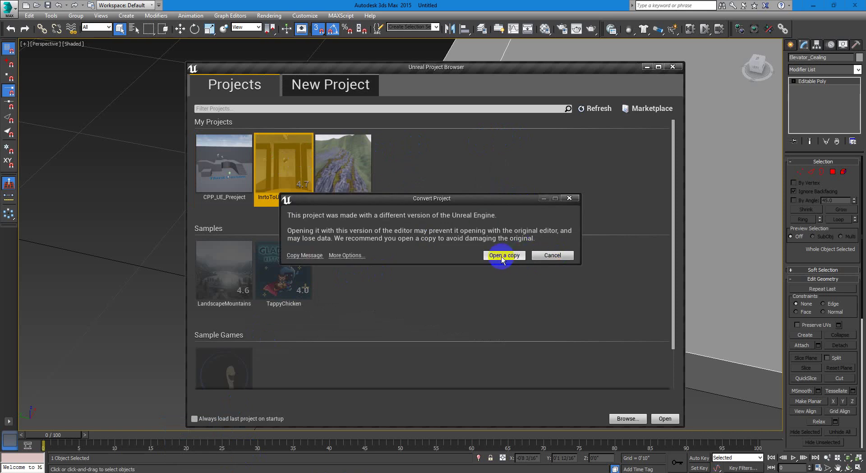
click(346, 255)
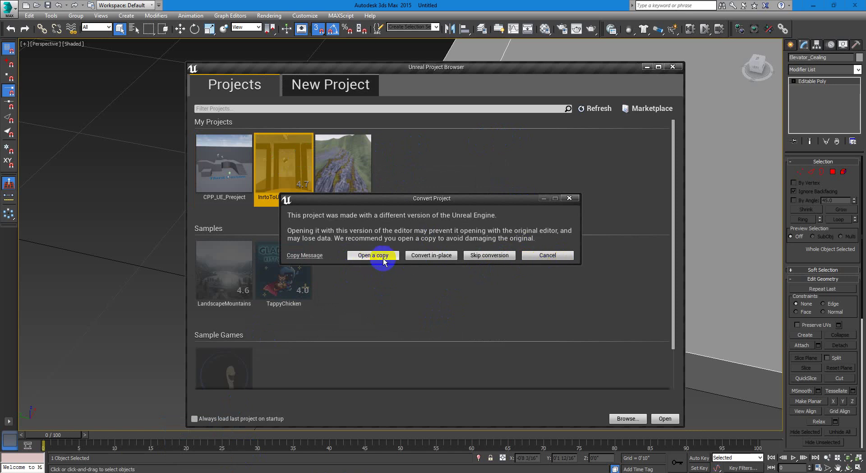
click(442, 258)
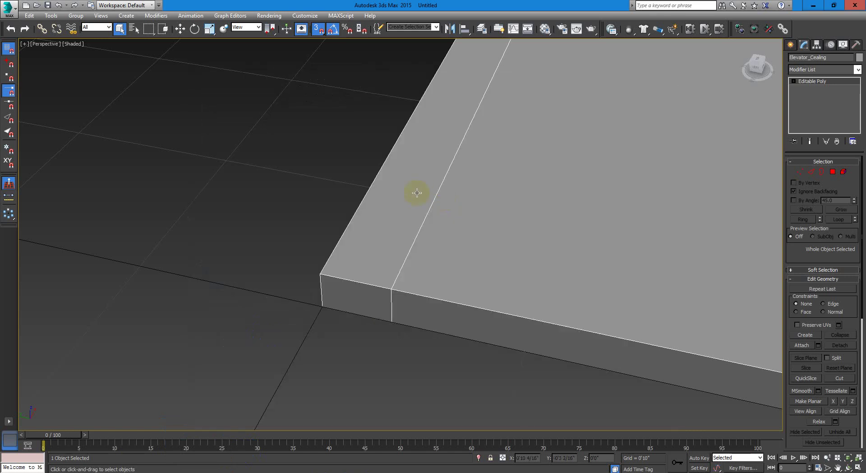
Unhide all of the elevator's objects around the ceiling placed at the grid origin and turn off 3D snapping.
middle_drag(376, 279, 265, 284)
scroll(265, 284, down, 6)
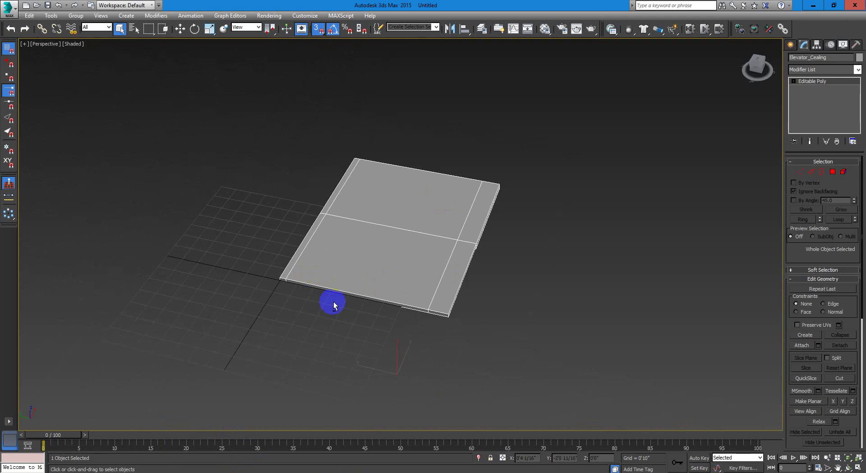
alt+middle_drag(334, 302, 363, 251)
scroll(287, 248, up, 5)
middle_drag(640, 318, 308, 273)
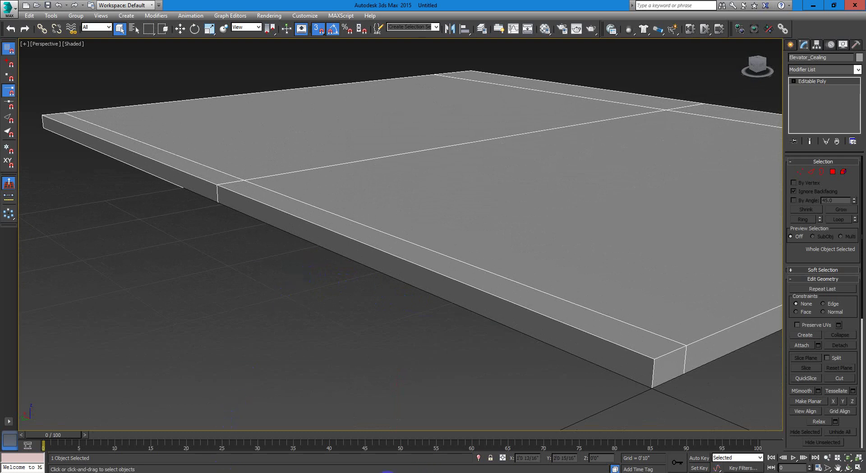
key(z)
right_click(496, 212)
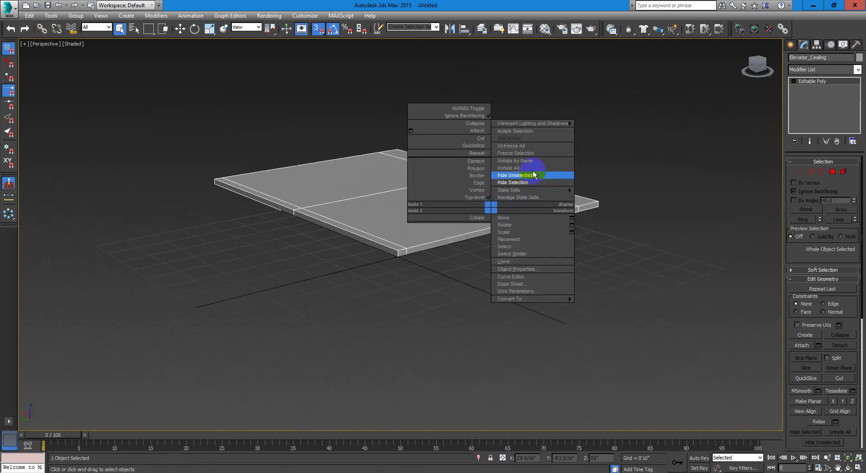
click(533, 175)
click(318, 28)
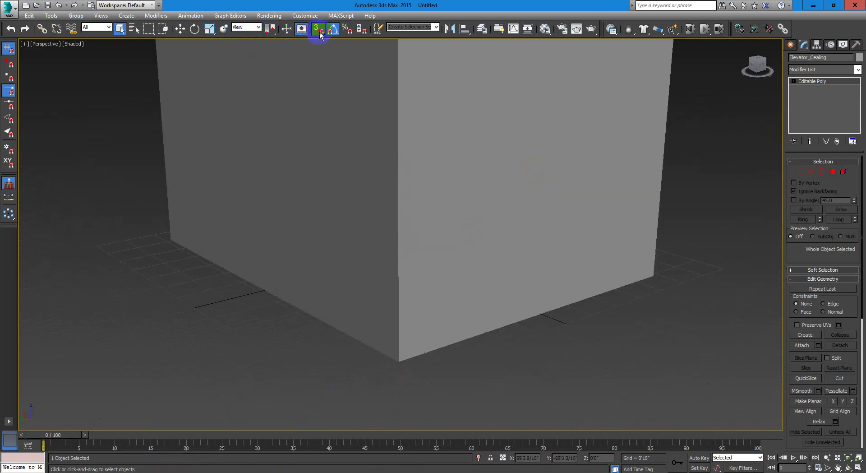
Review the elevator's separate pieces from above, selecting the ceiling and the left door in turn.
scroll(526, 148, down, 5)
drag(757, 81, 521, 259)
click(526, 139)
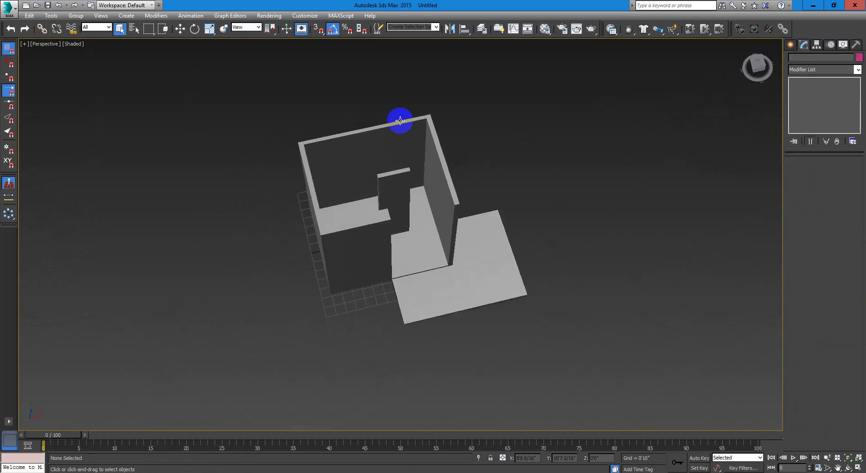
click(400, 135)
click(481, 232)
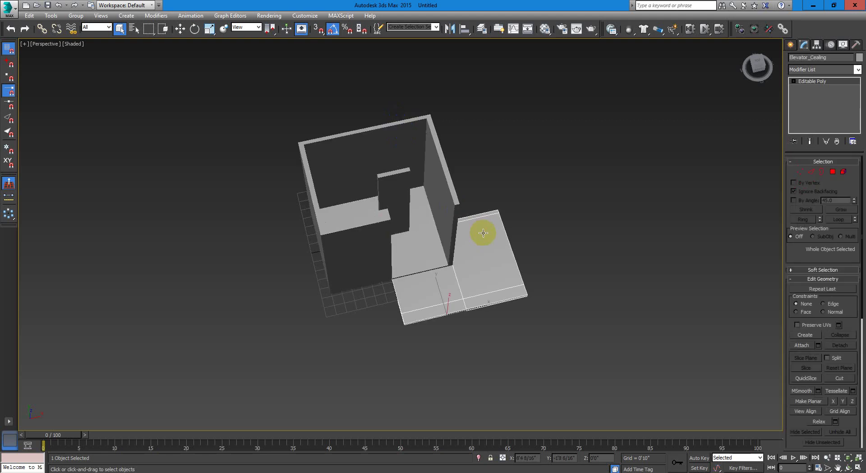
click(392, 191)
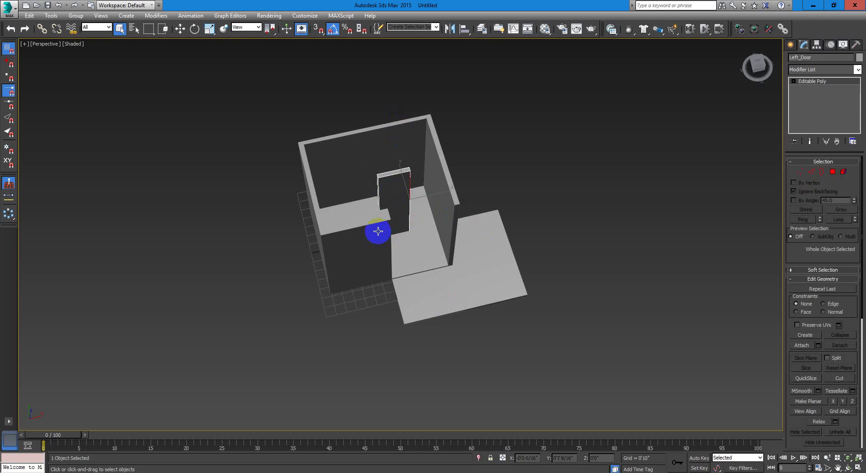
Switch to the Unreal Editor with the InrtoToUE4_Tutorials project and view the open floor in front of the three door frames.
click(408, 472)
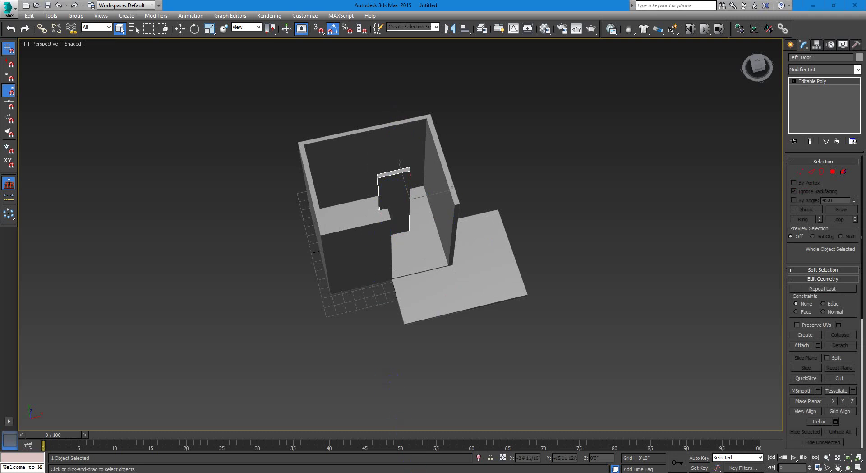
click(191, 471)
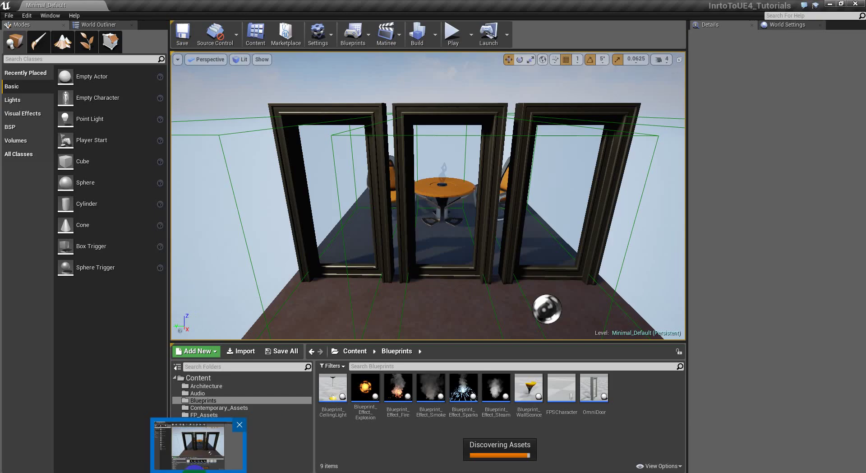
click(428, 298)
drag(485, 279, 427, 301)
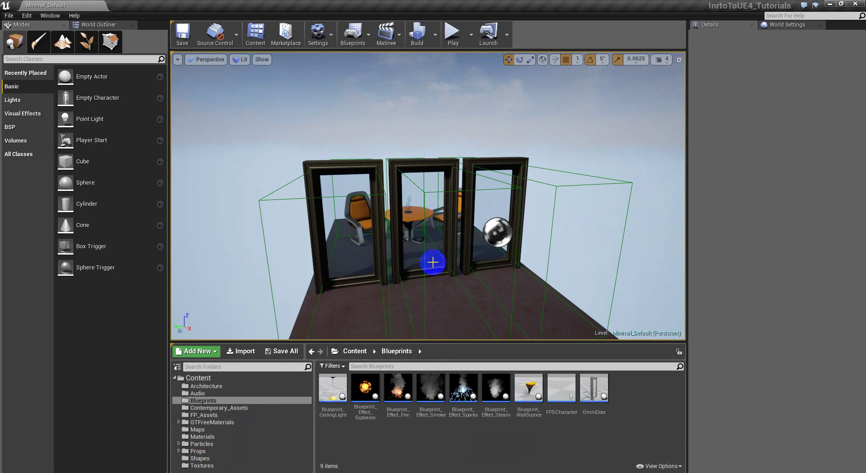
mouse_move(433, 262)
right_down()
mouse_move(467, 292)
mouse_move(448, 294)
mouse_move(420, 262)
right_up()
drag(420, 261, 440, 305)
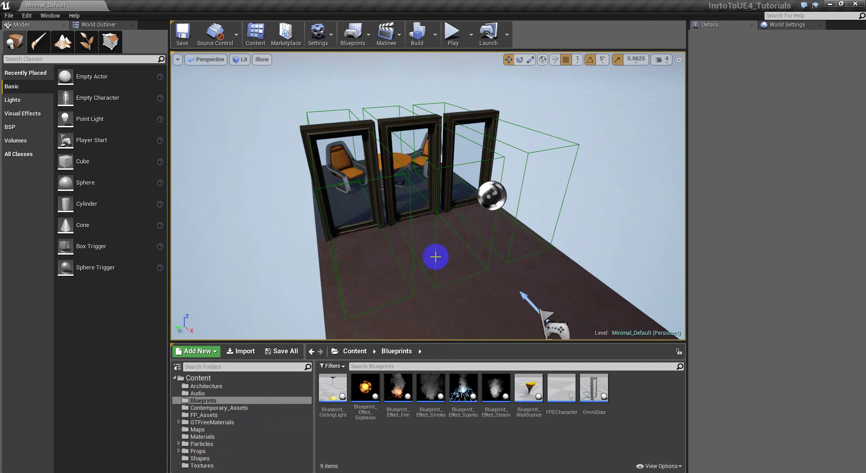